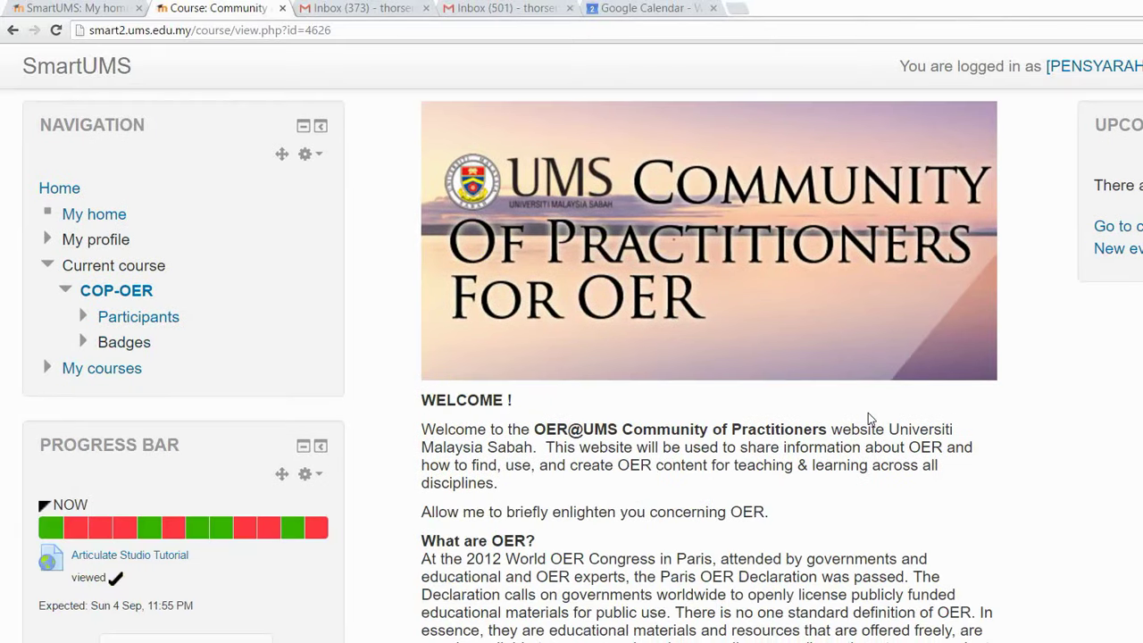
pyautogui.scroll(-5, 868, 413)
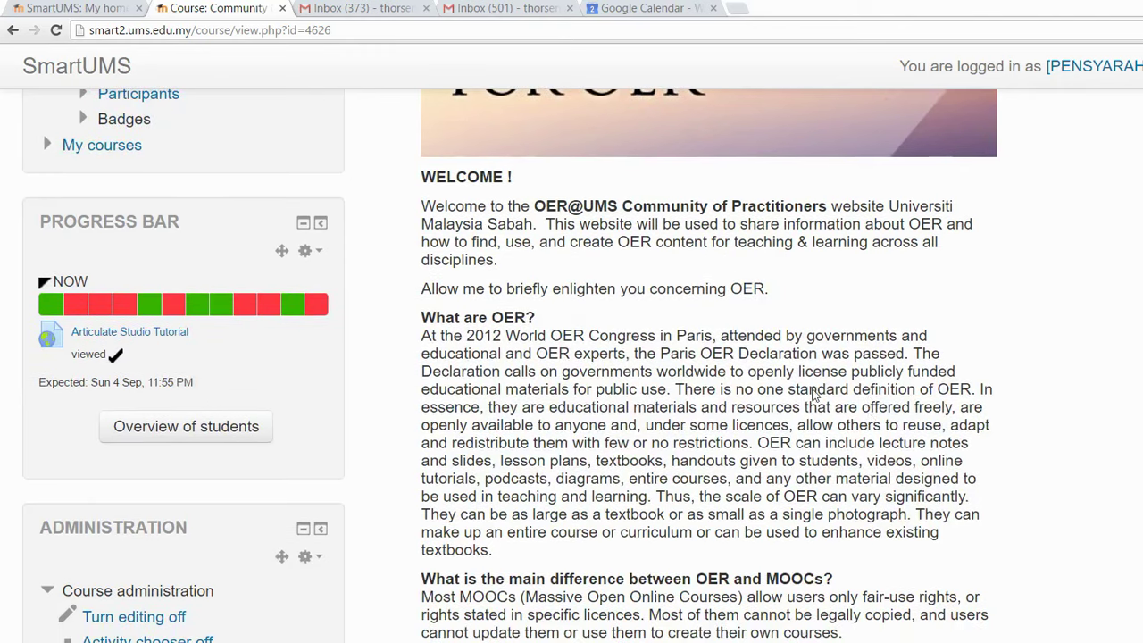
pyautogui.scroll(-5, 851, 342)
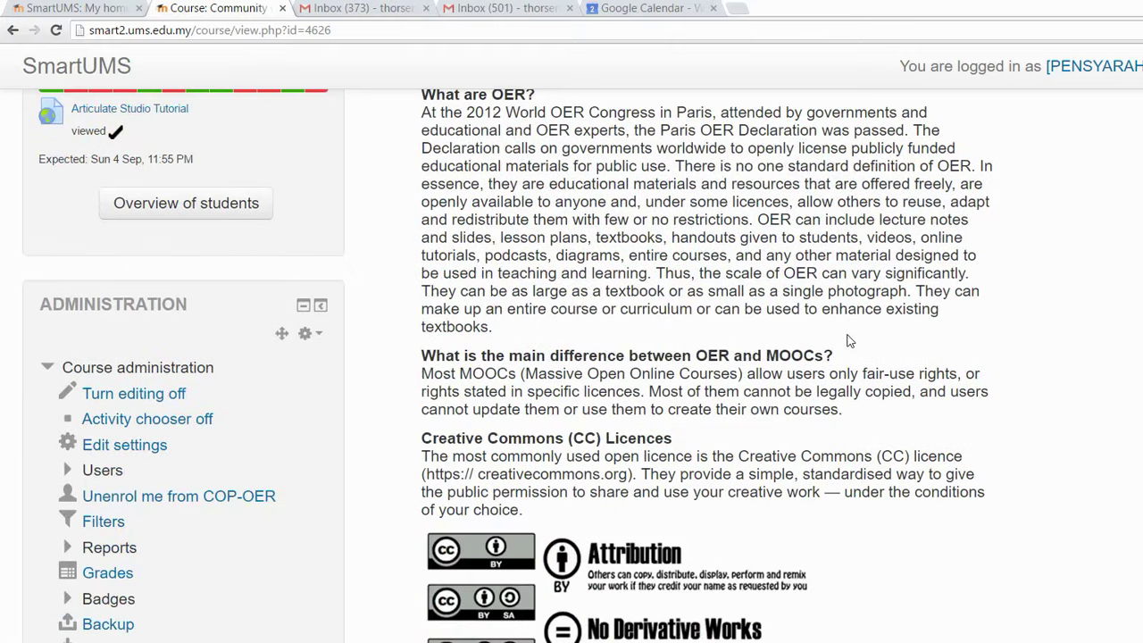
pyautogui.scroll(-5, 850, 342)
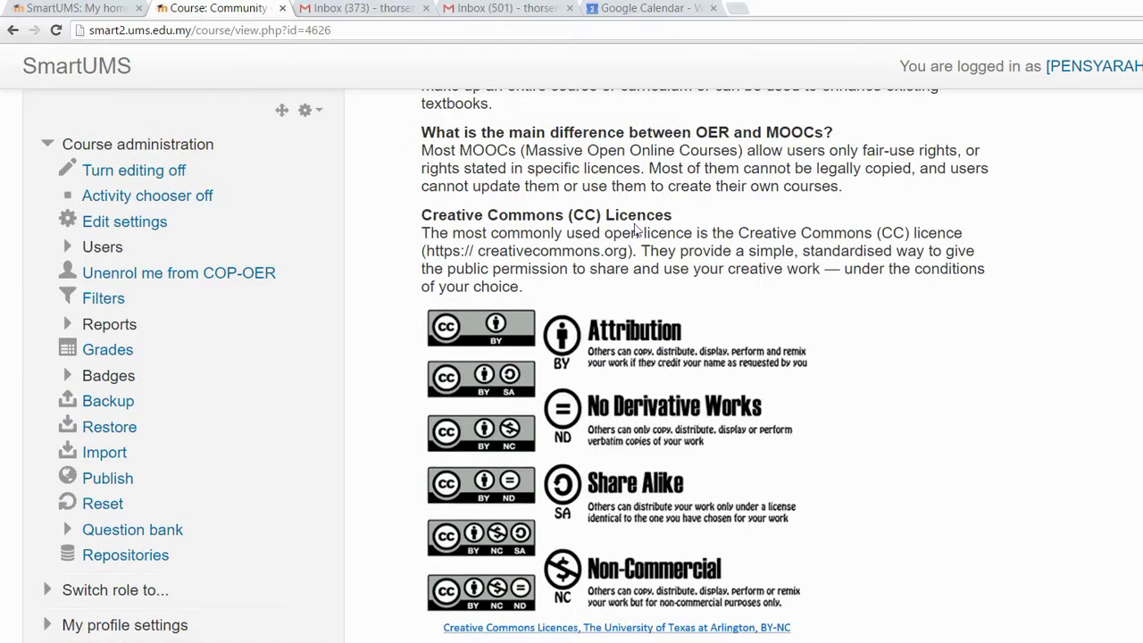
pyautogui.scroll(18, 636, 231)
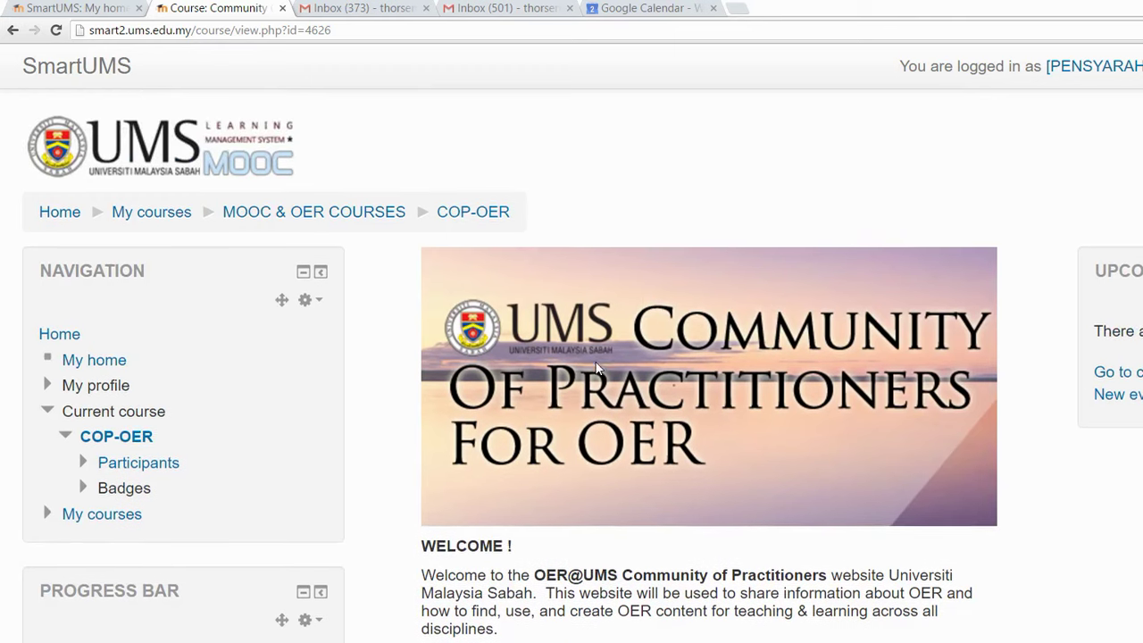
# - Expand the Users section of the course administration and open the COP-OER course's group management page
pyautogui.scroll(-4, 597, 368)
pyautogui.scroll(-3, 598, 368)
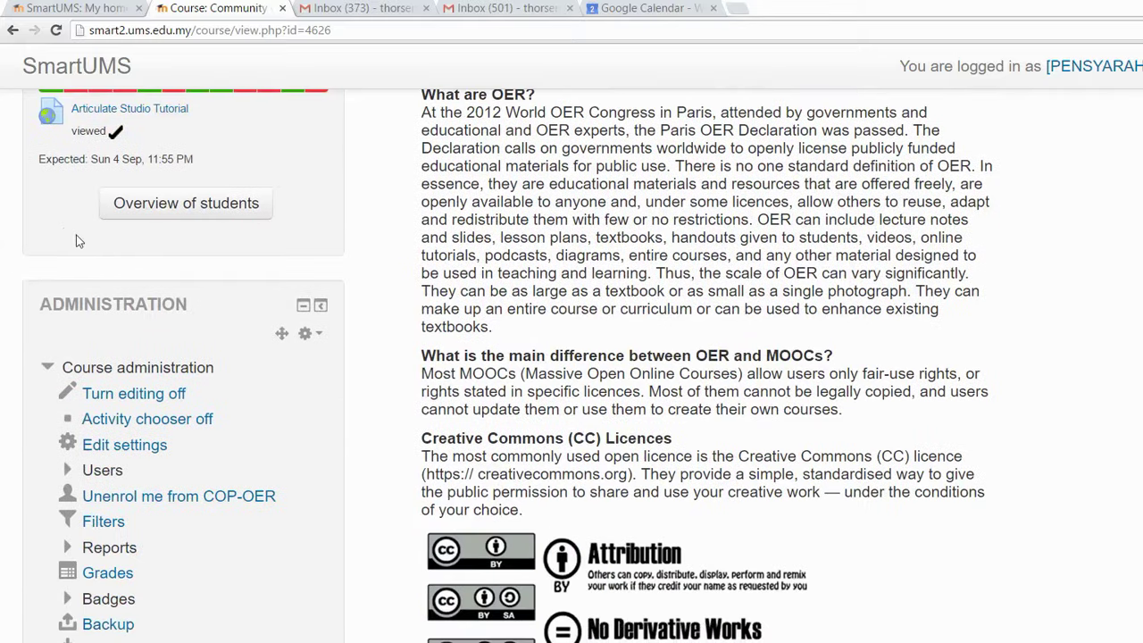
pyautogui.moveTo(158, 242); pyautogui.dragTo(22, 225)
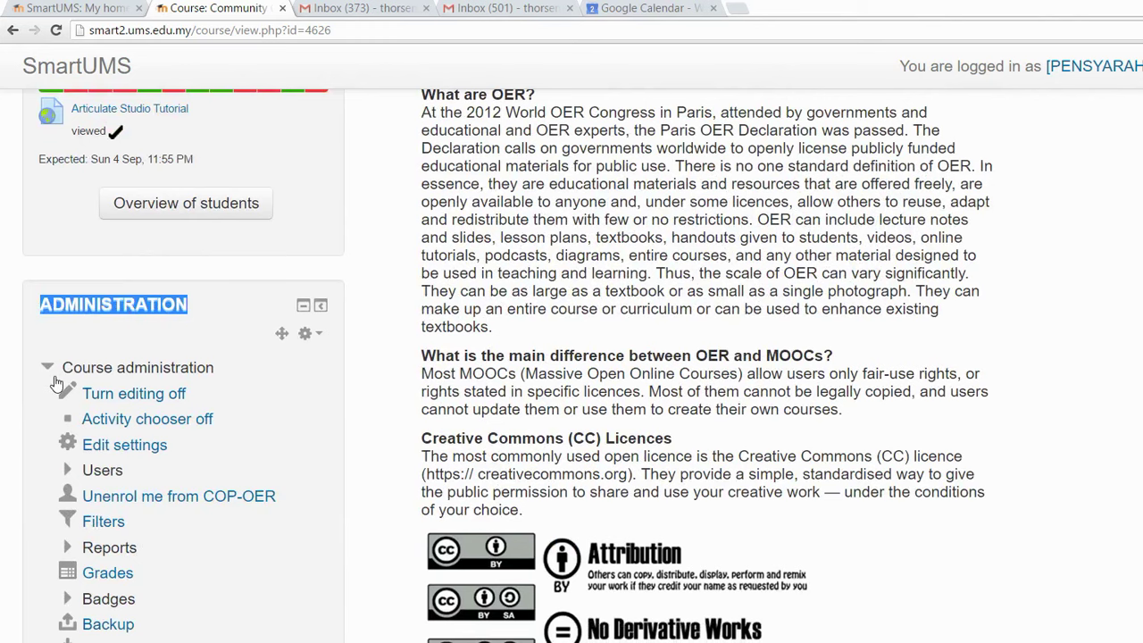
pyautogui.click(55, 377)
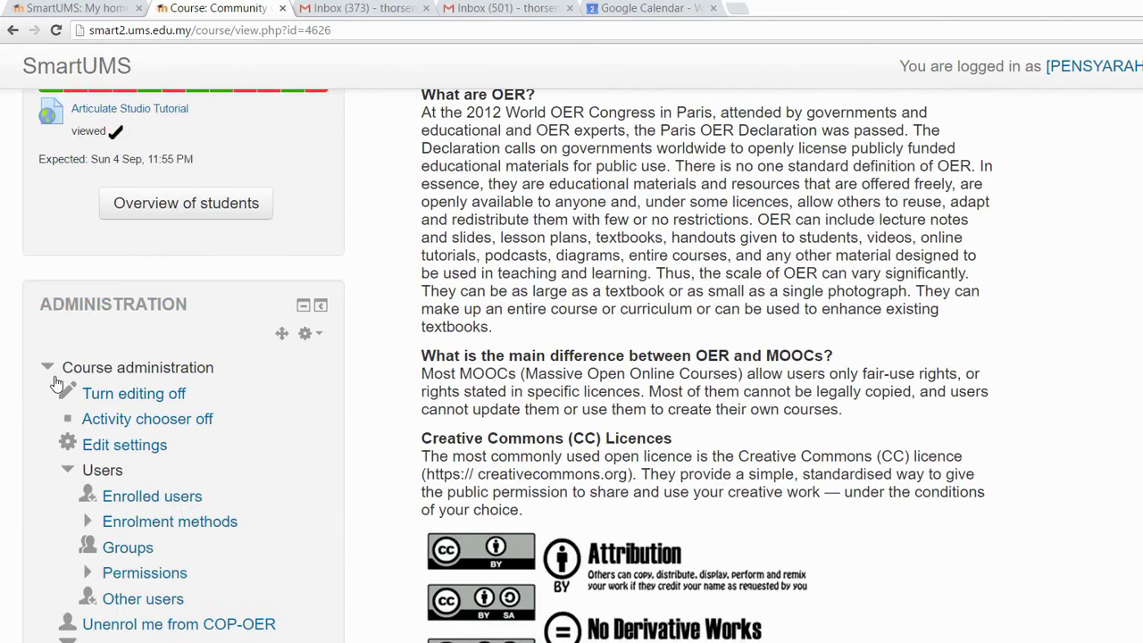
pyautogui.scroll(-3, 55, 384)
pyautogui.moveTo(119, 320); pyautogui.dragTo(74, 321)
pyautogui.click(69, 322)
pyautogui.click(69, 323)
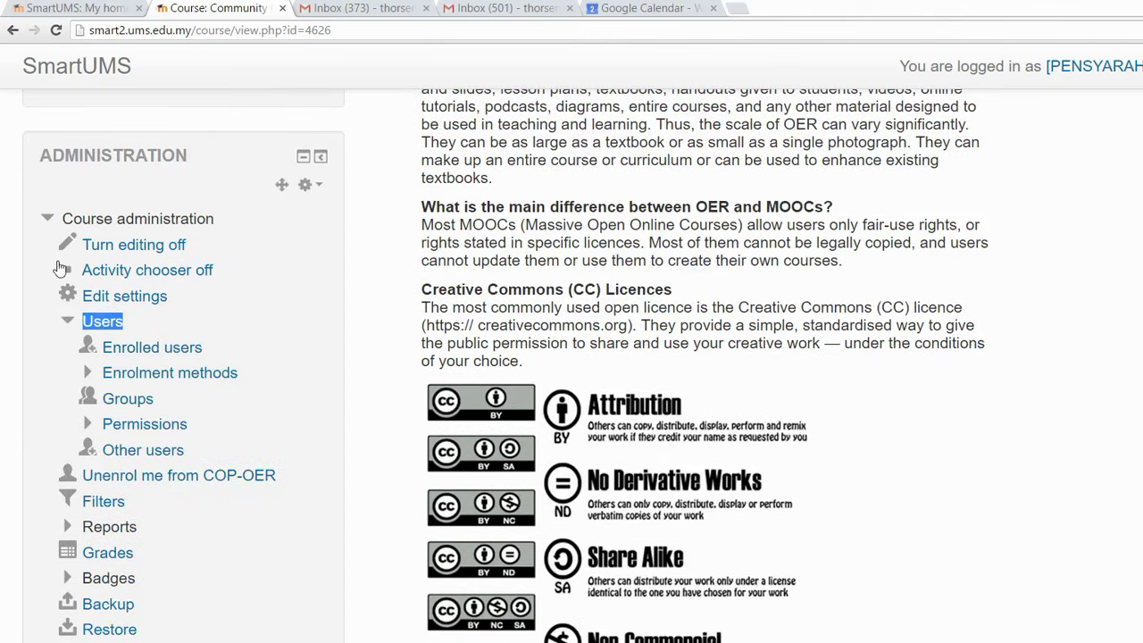
pyautogui.moveTo(154, 399); pyautogui.dragTo(102, 398)
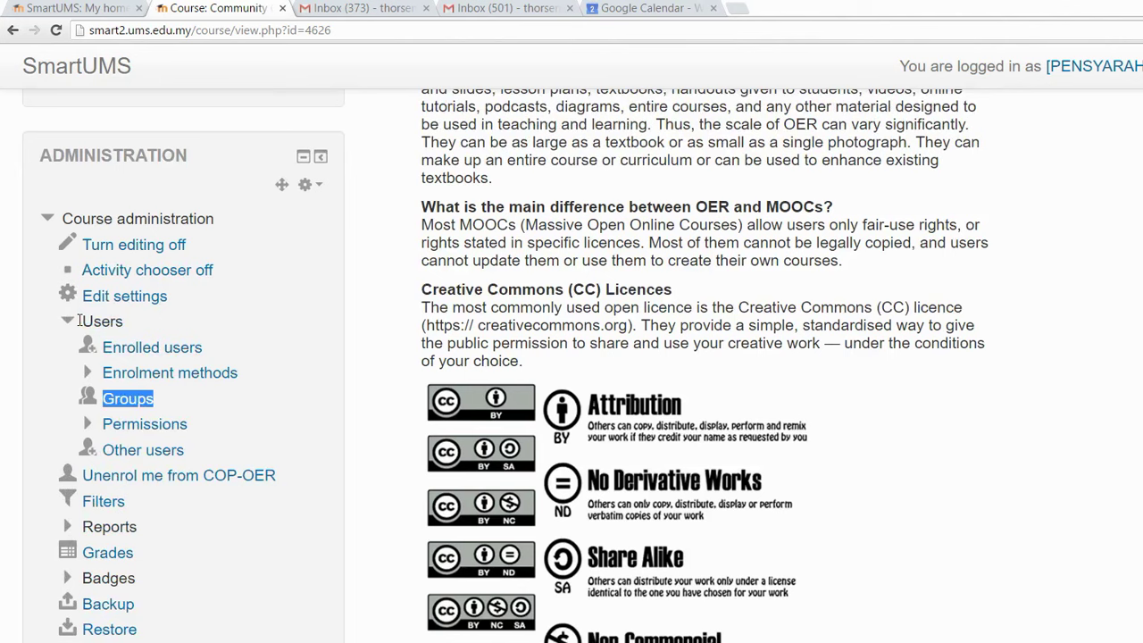
pyautogui.press('Return')
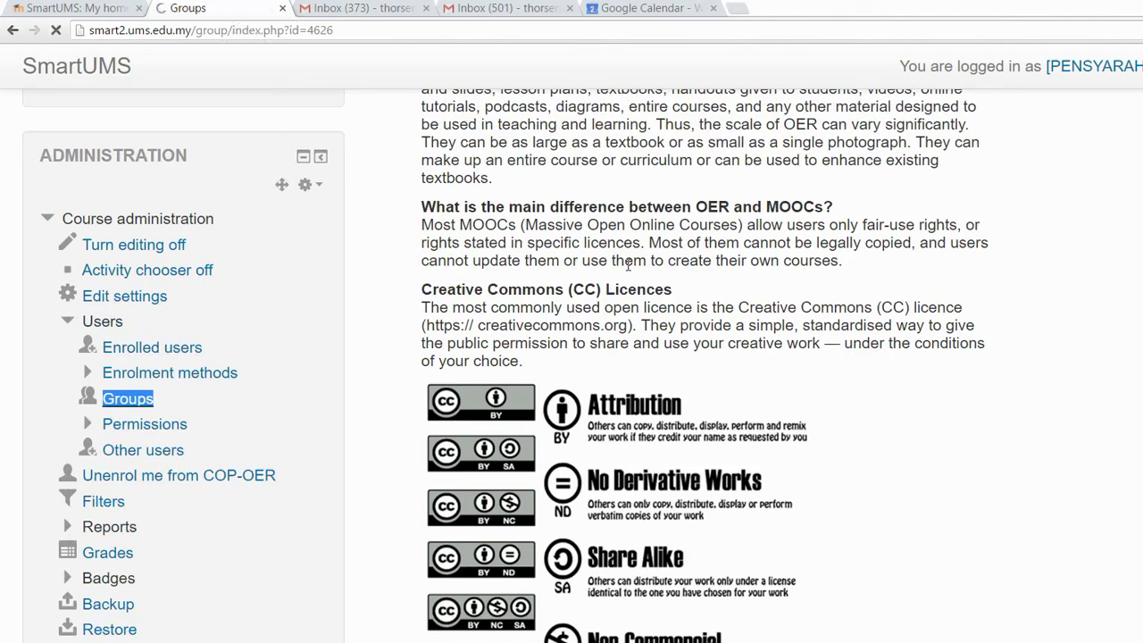
# - Open the form for auto-creating groups in the COP-OER course
pyautogui.scroll(-2, 630, 268)
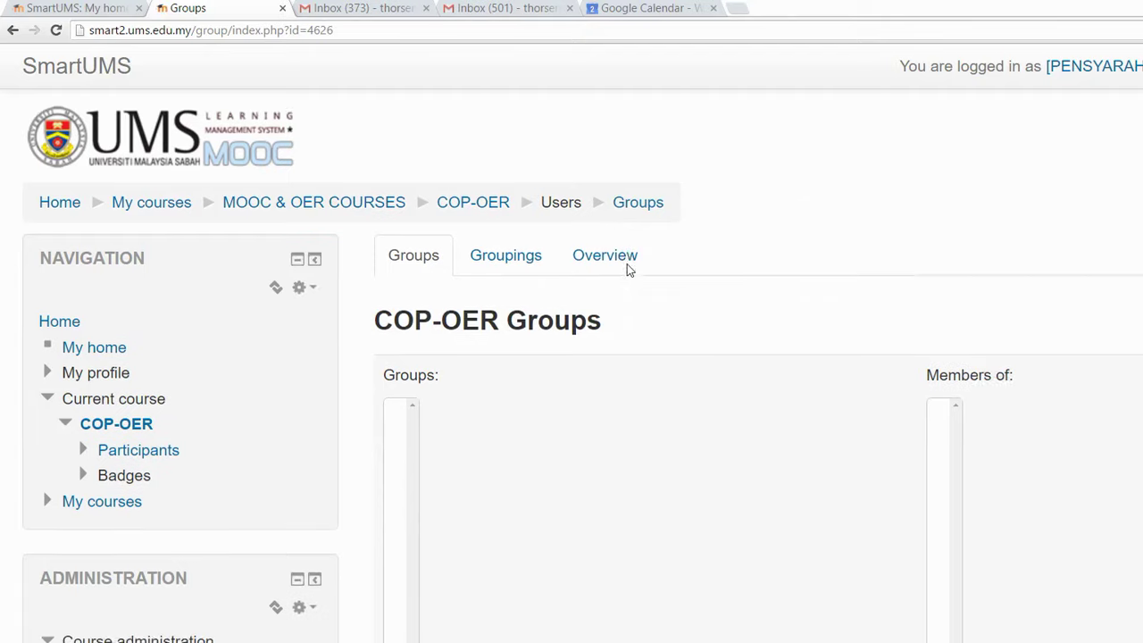
pyautogui.scroll(-1, 629, 268)
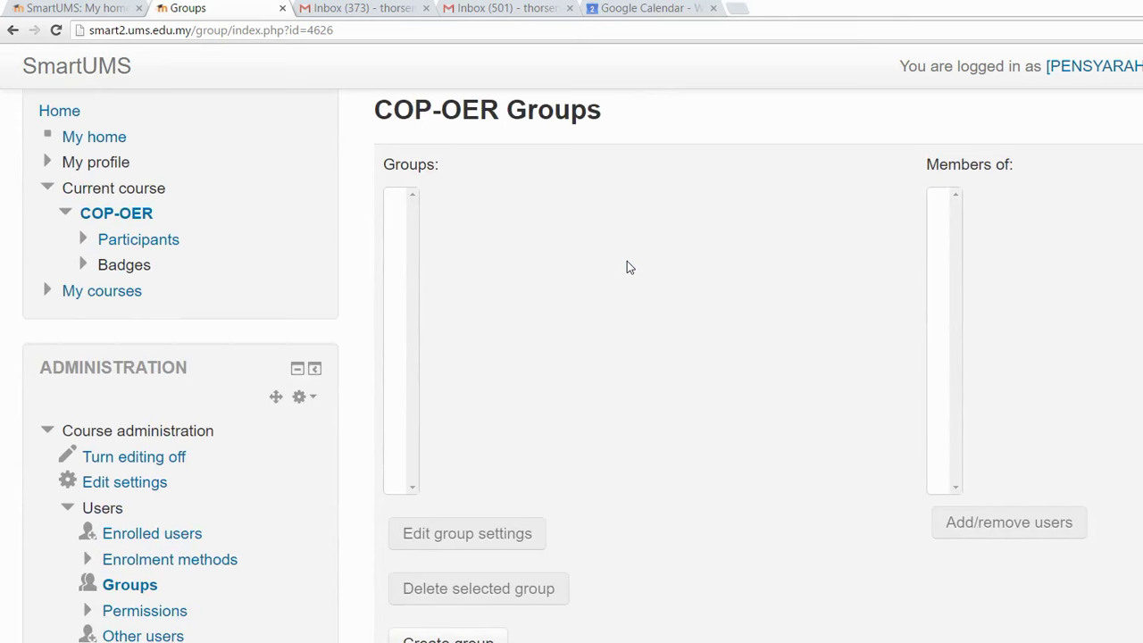
pyautogui.scroll(-2, 628, 266)
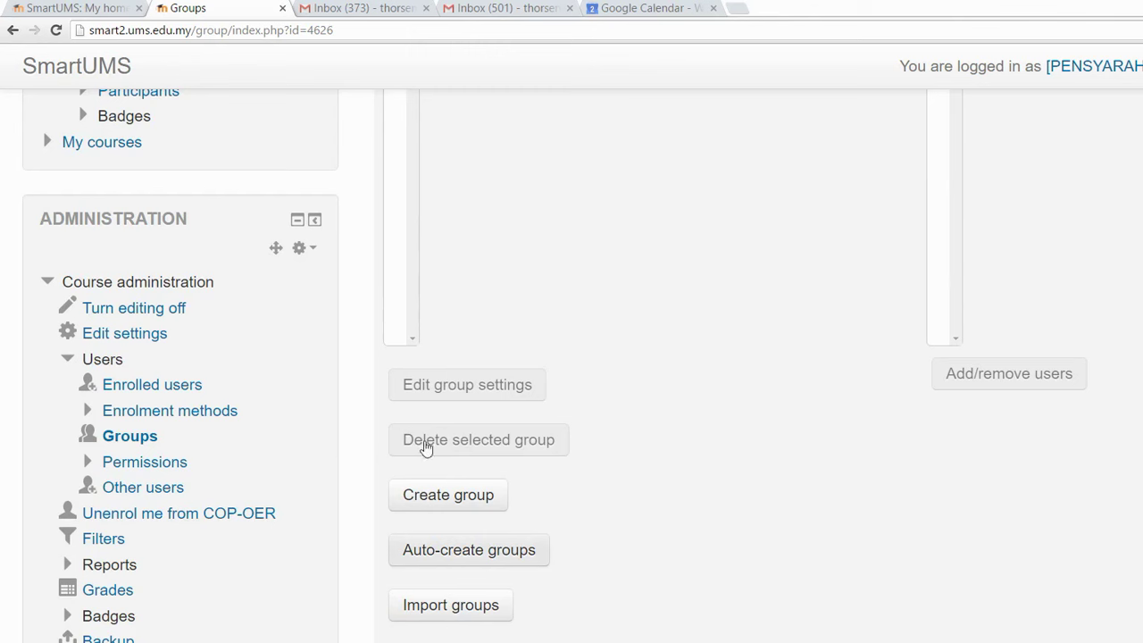
pyautogui.click(420, 551)
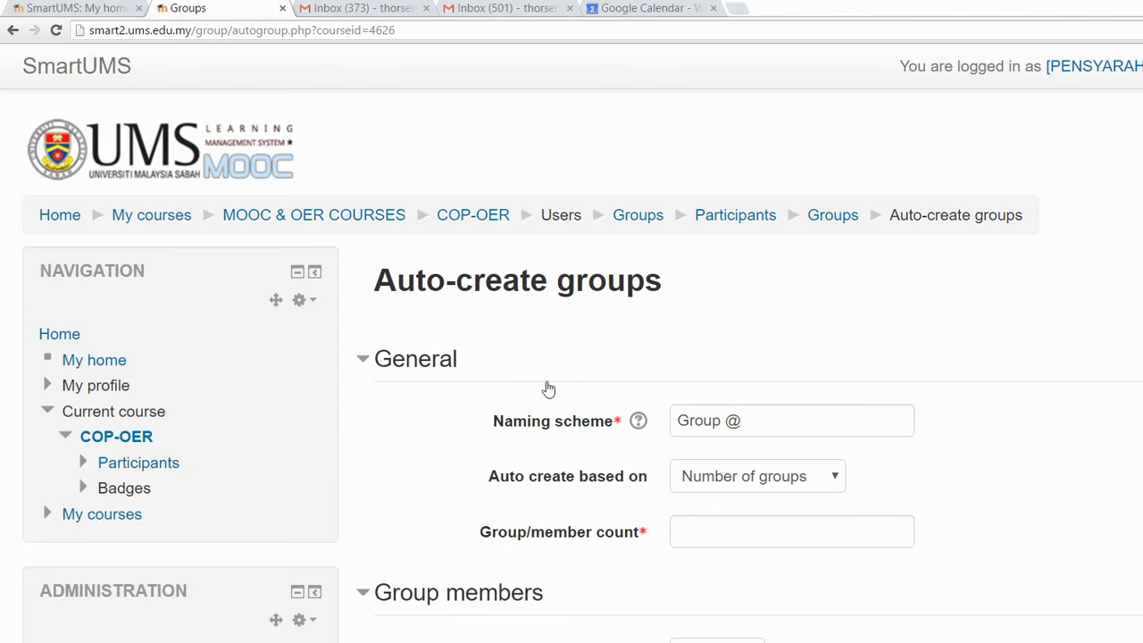
# - Auto-create five groups based on Number of groups, with the naming scheme Group @ and students allocated randomly
pyautogui.hotkey('alt', 'Down')
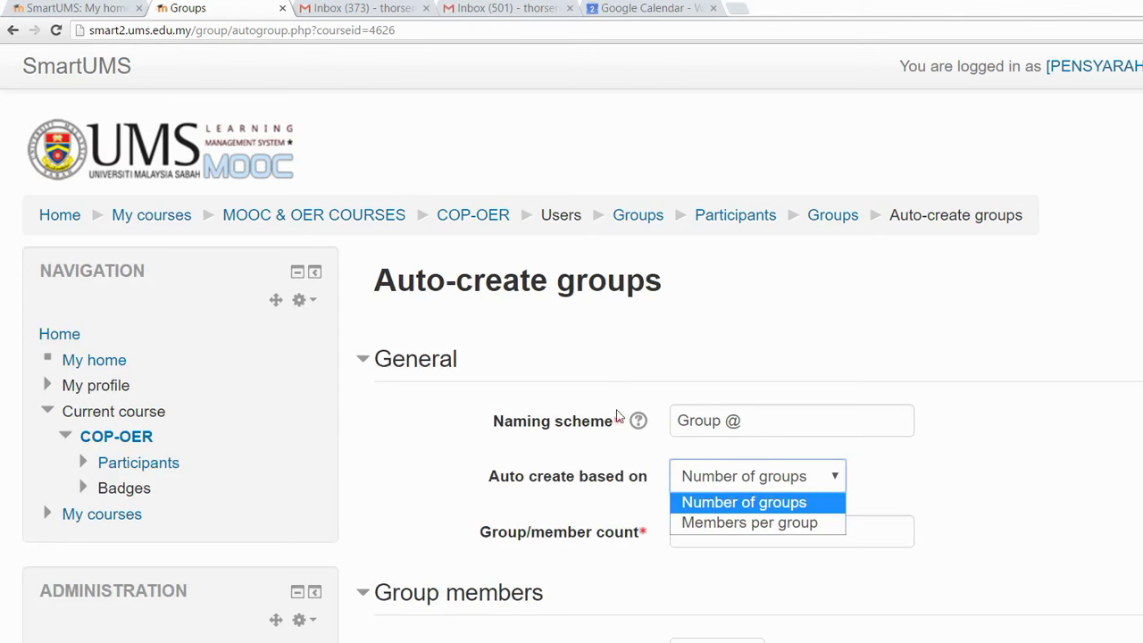
pyautogui.press('Down')
pyautogui.press('Up')
pyautogui.press('Return')
pyautogui.press('Tab')
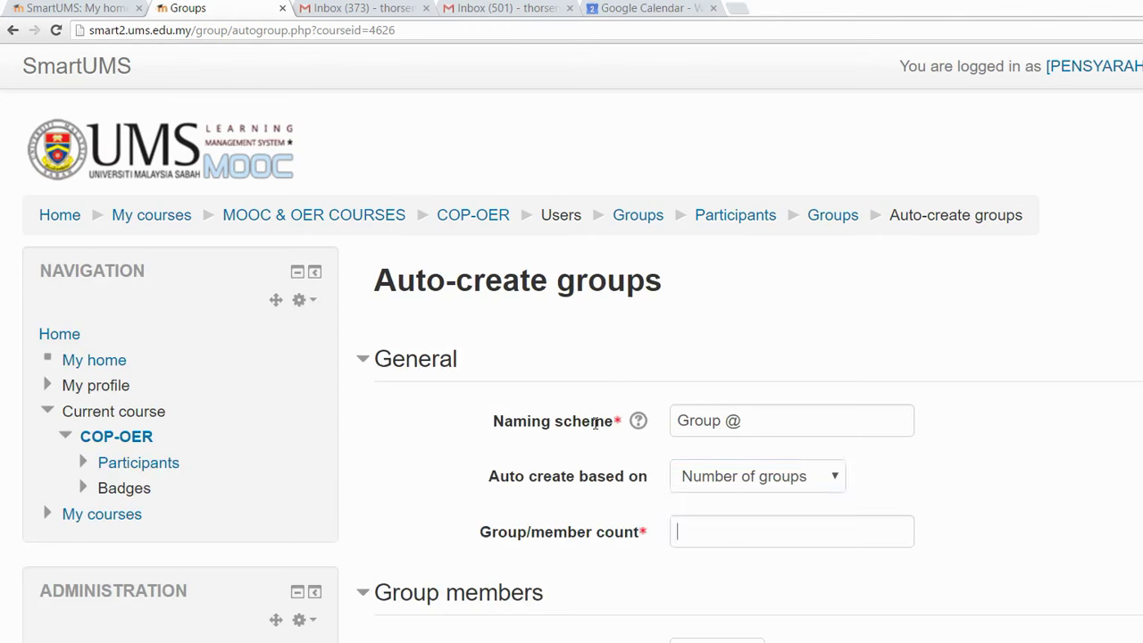
pyautogui.click(685, 499)
pyautogui.scroll(-3, 685, 498)
pyautogui.scroll(-2, 686, 499)
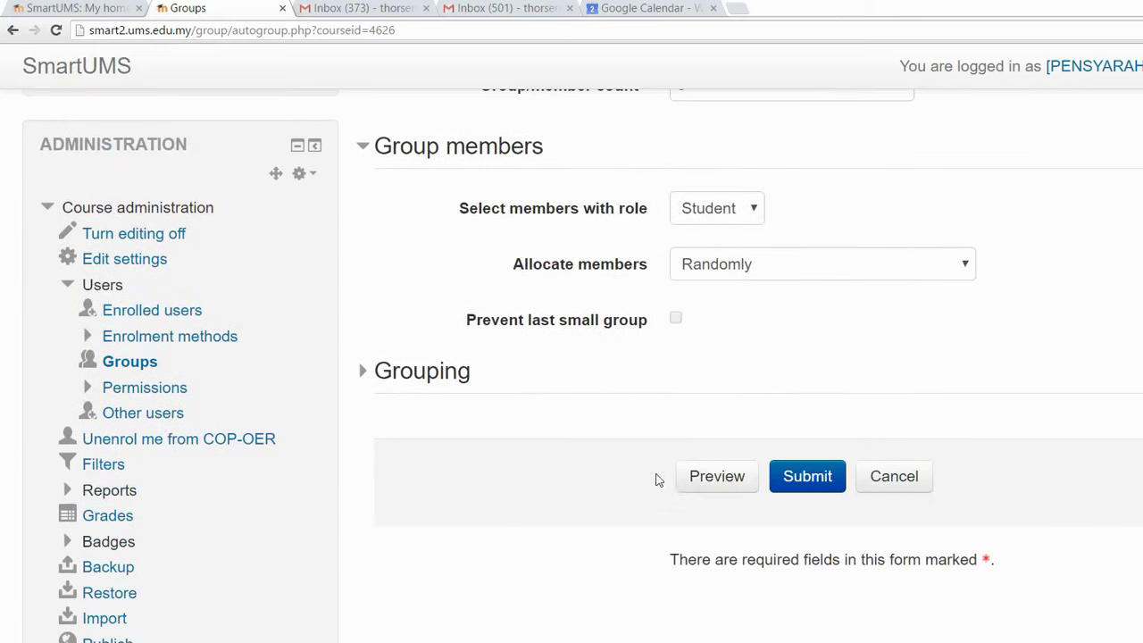
pyautogui.press('Return')
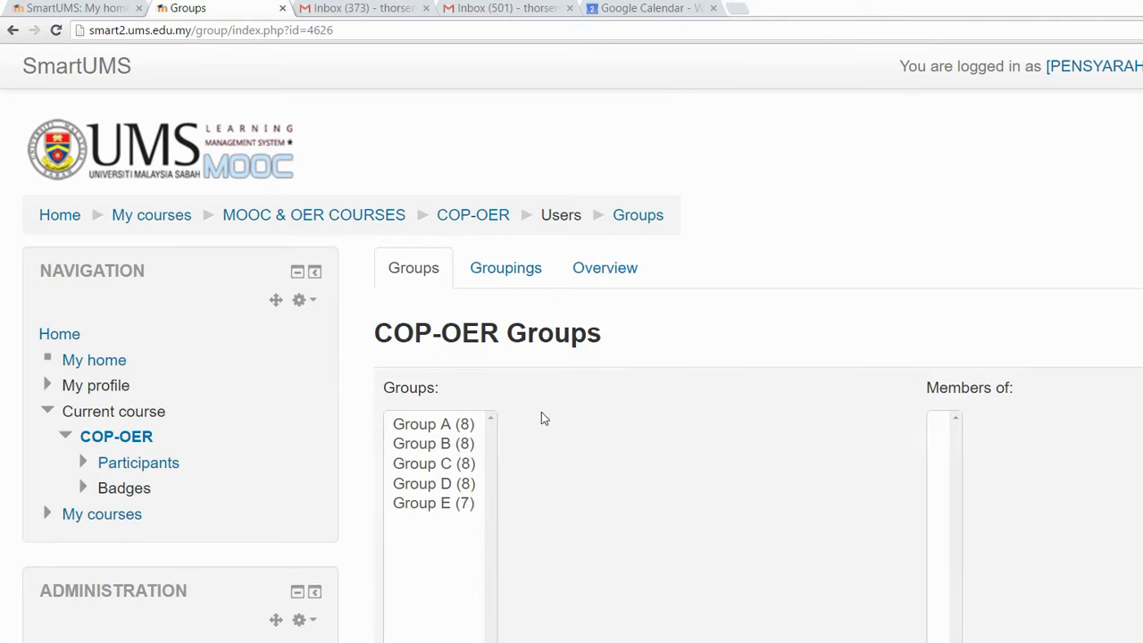
# - Examine the member lists of Group A through Group E one after another
pyautogui.scroll(-1, 541, 412)
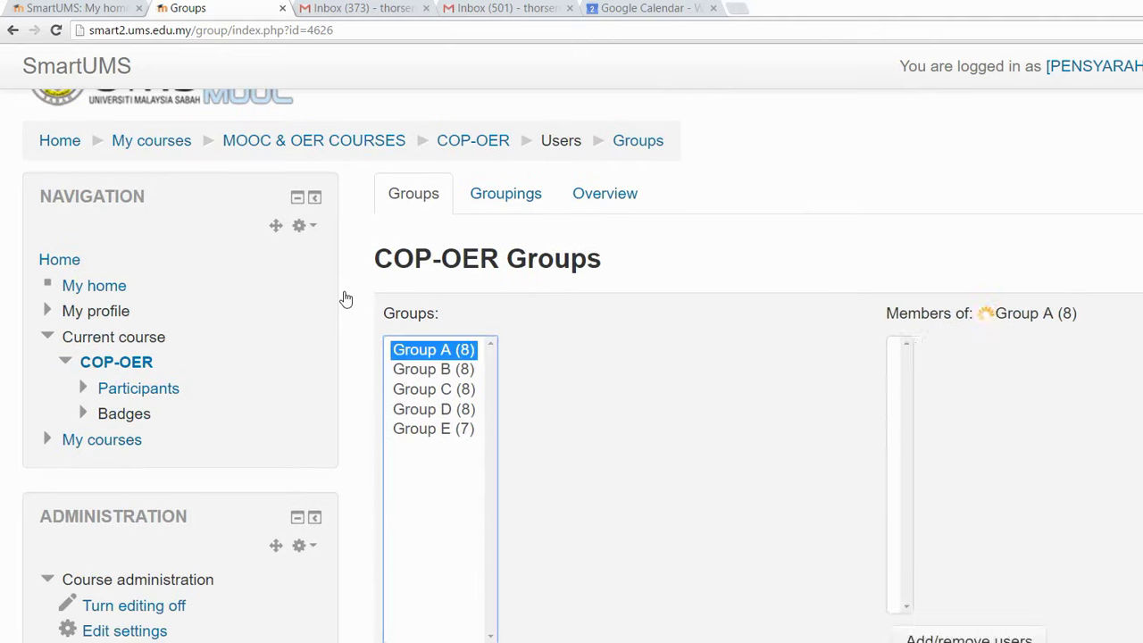
pyautogui.press('Down')
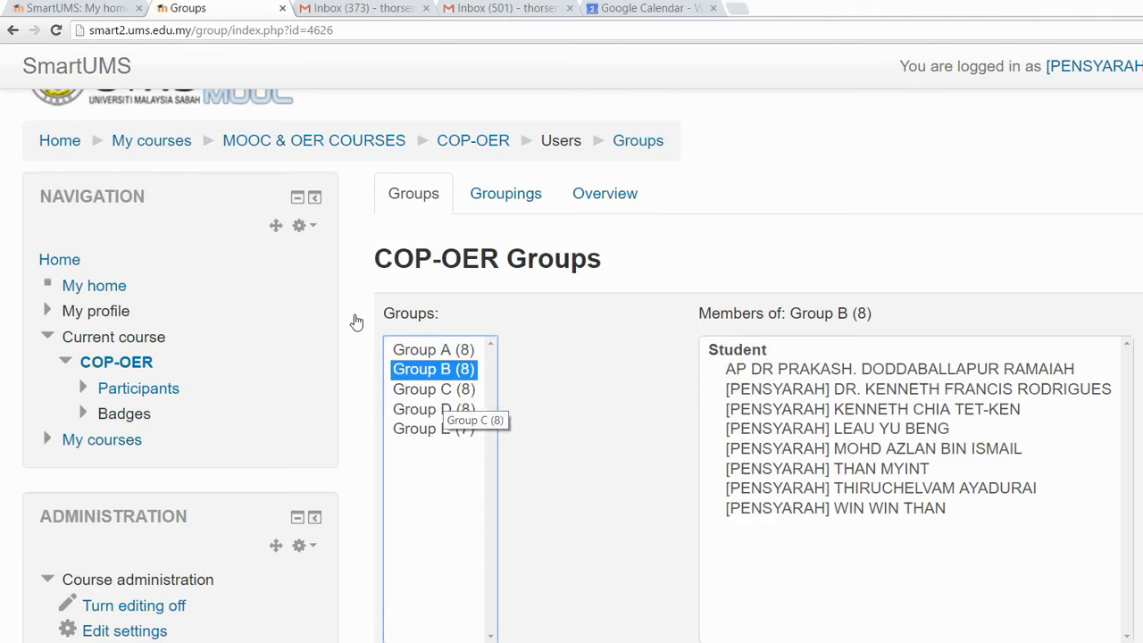
pyautogui.press('Down')
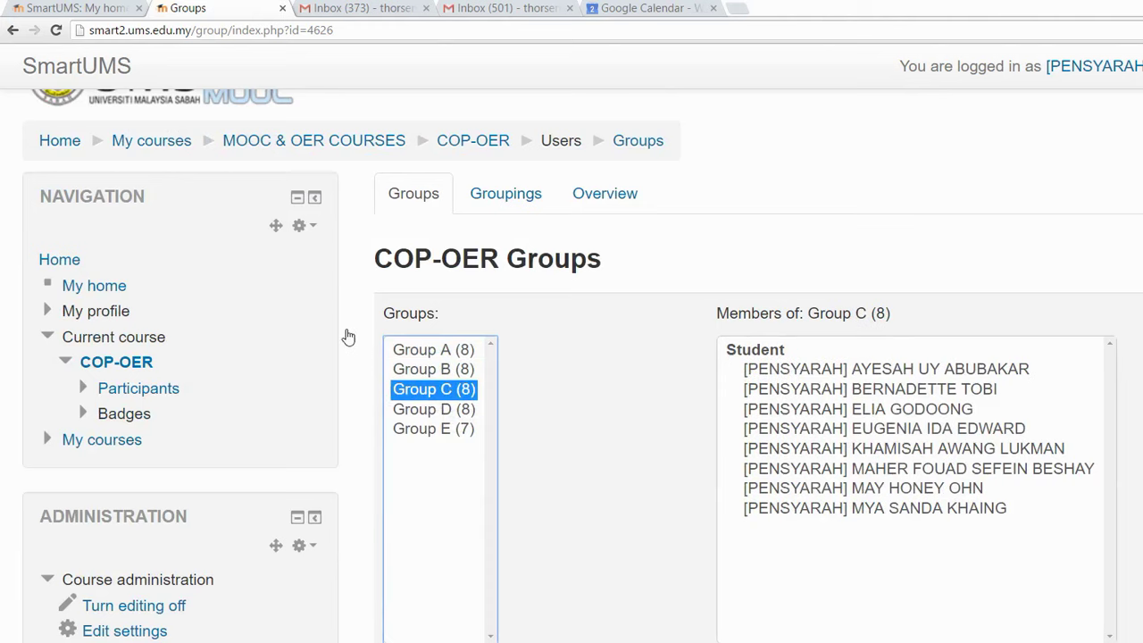
pyautogui.press('Down')
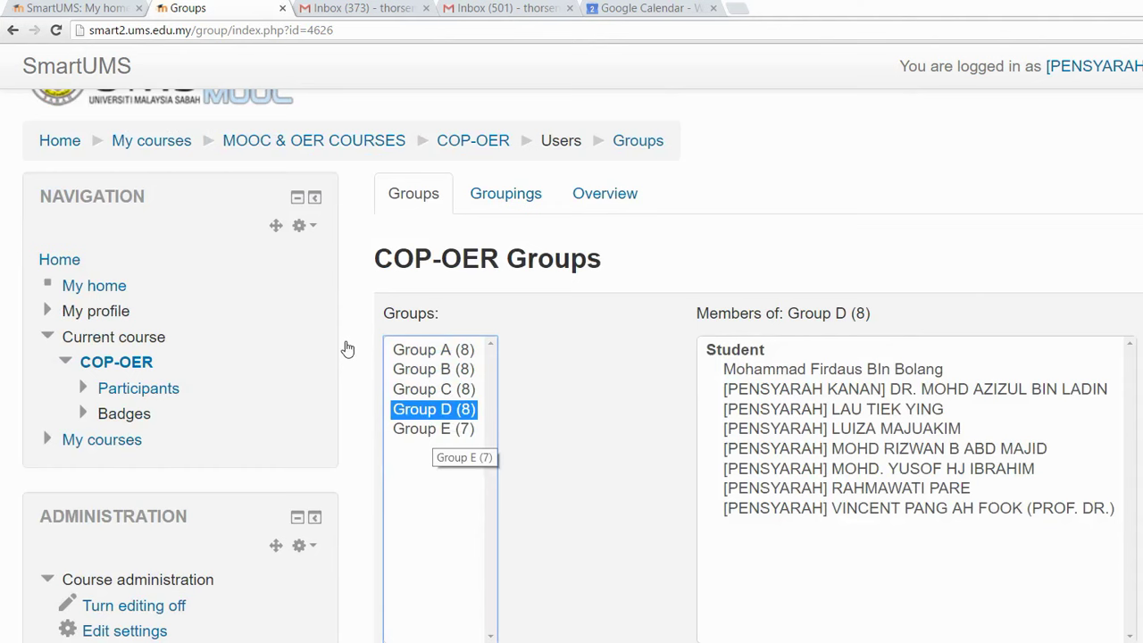
pyautogui.press('Down')
pyautogui.scroll(-3, 347, 348)
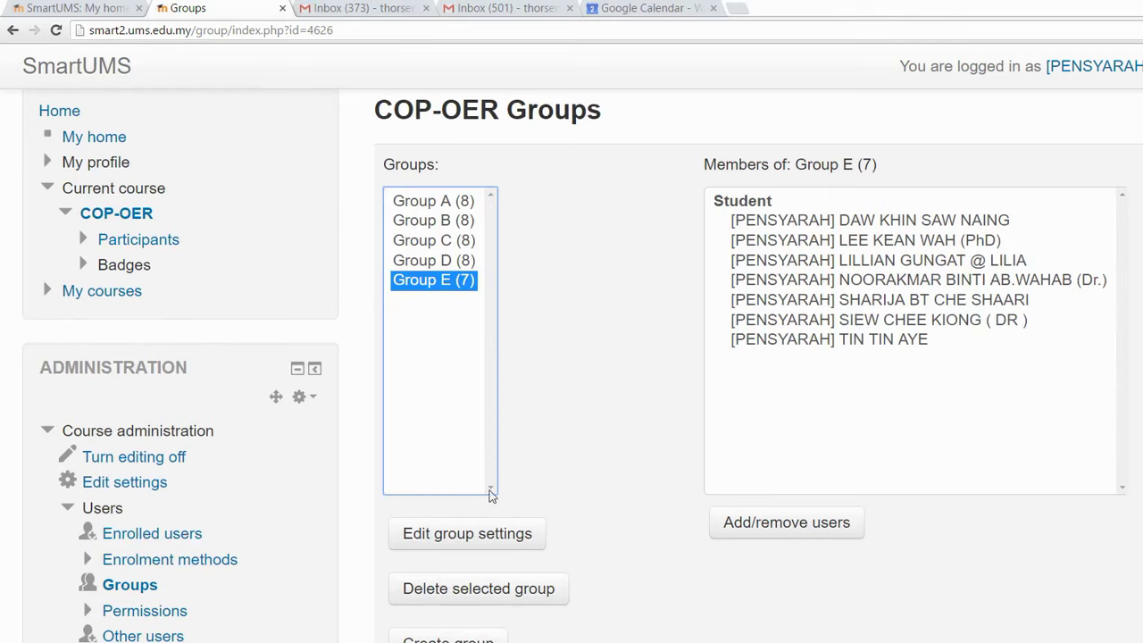
pyautogui.scroll(-5, 507, 518)
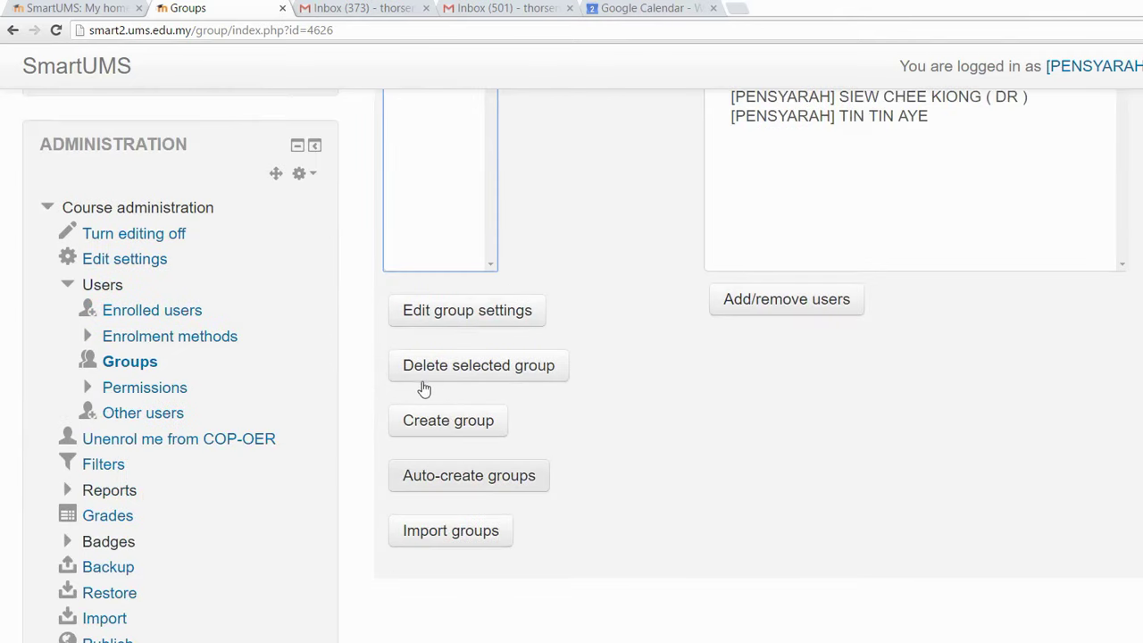
# - Select all groups from Group A to Group E and delete them from the course
pyautogui.scroll(8, 451, 395)
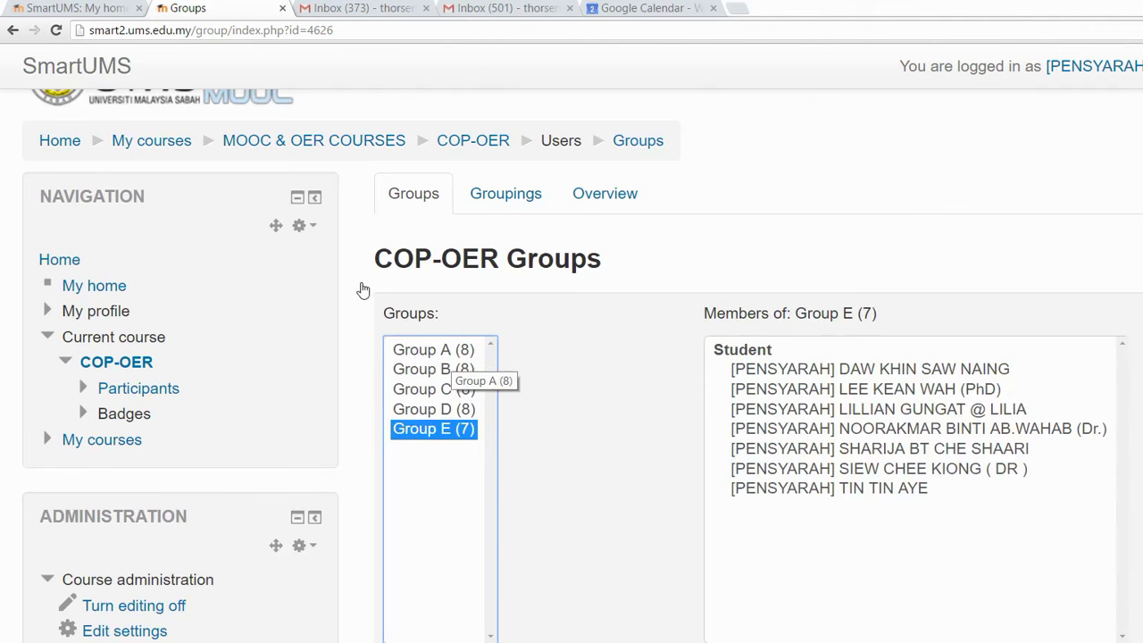
pyautogui.click(450, 350)
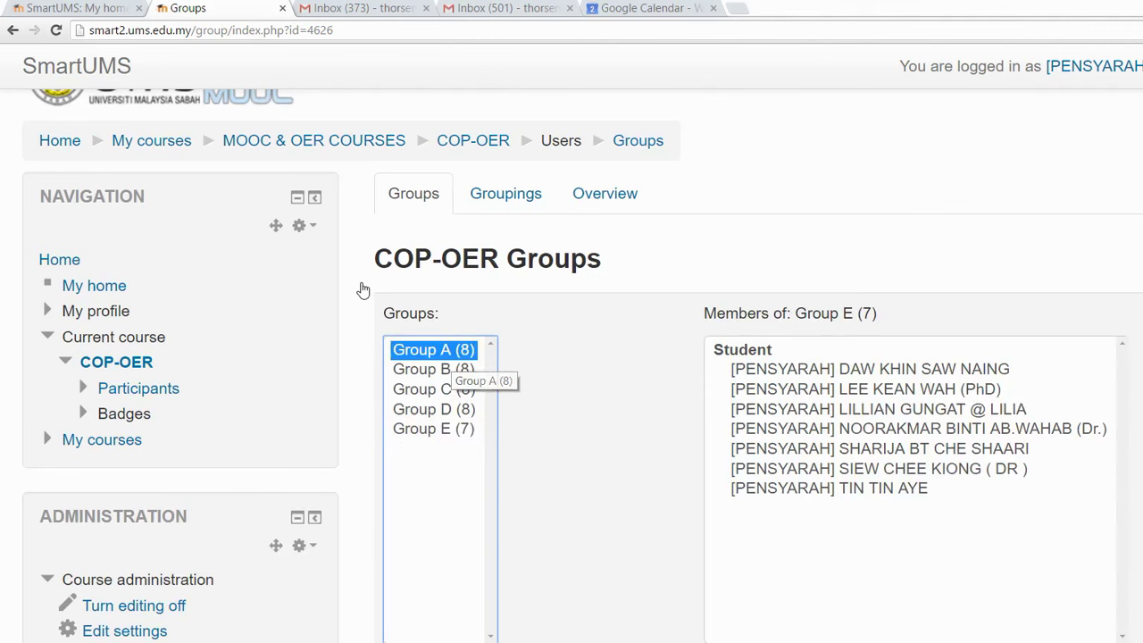
pyautogui.keyDown('ctrl'); pyautogui.click(454, 430); pyautogui.keyUp('ctrl')
pyautogui.keyDown('ctrl'); pyautogui.click(443, 409); pyautogui.keyUp('ctrl')
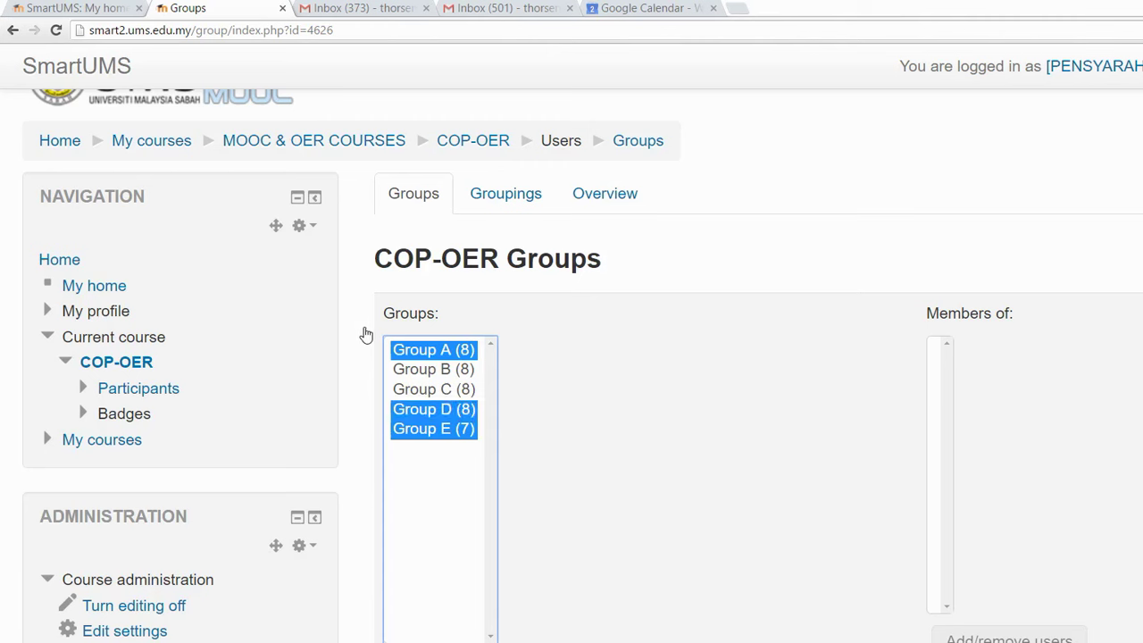
pyautogui.keyDown('ctrl'); pyautogui.click(443, 390); pyautogui.keyUp('ctrl')
pyautogui.keyDown('ctrl'); pyautogui.click(443, 370); pyautogui.keyUp('ctrl')
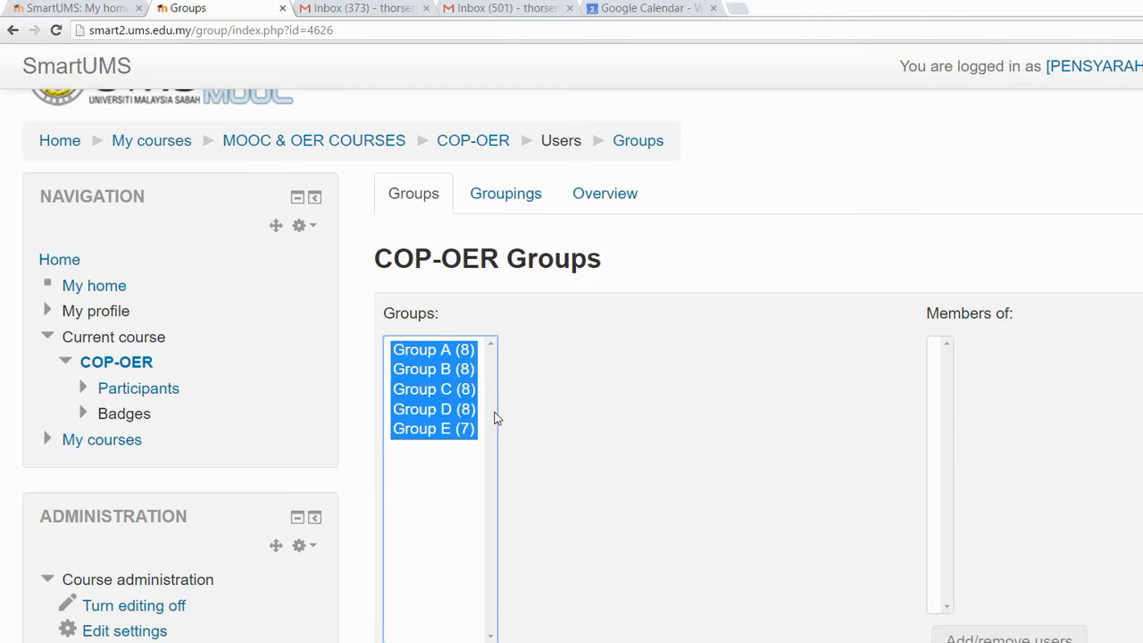
pyautogui.scroll(-3, 482, 418)
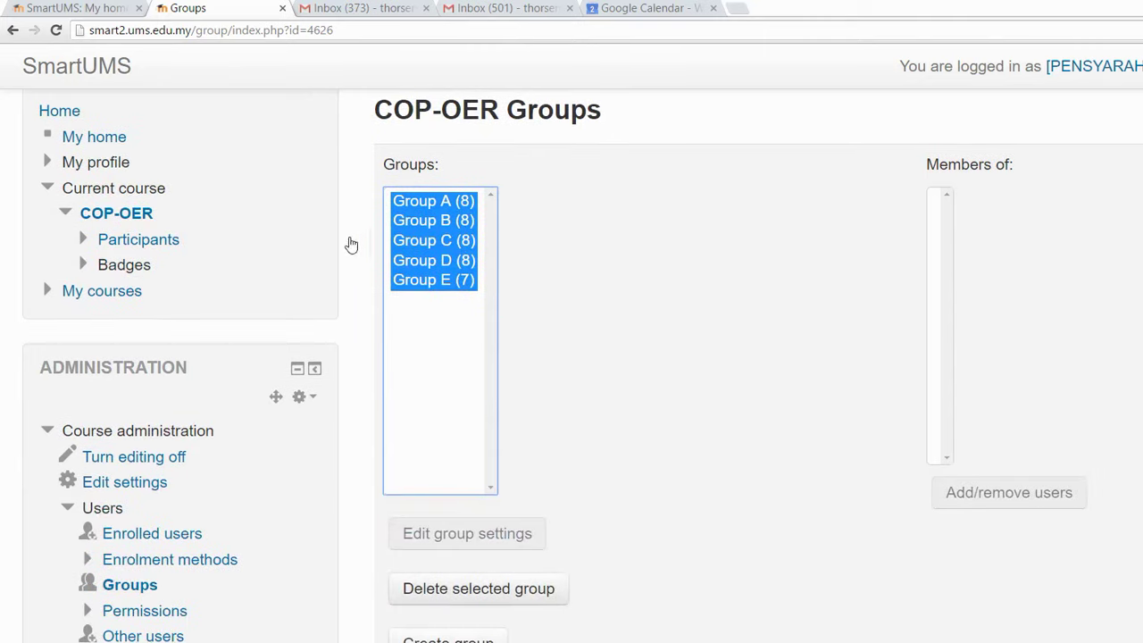
pyautogui.press('Tab')
pyautogui.press('Return')
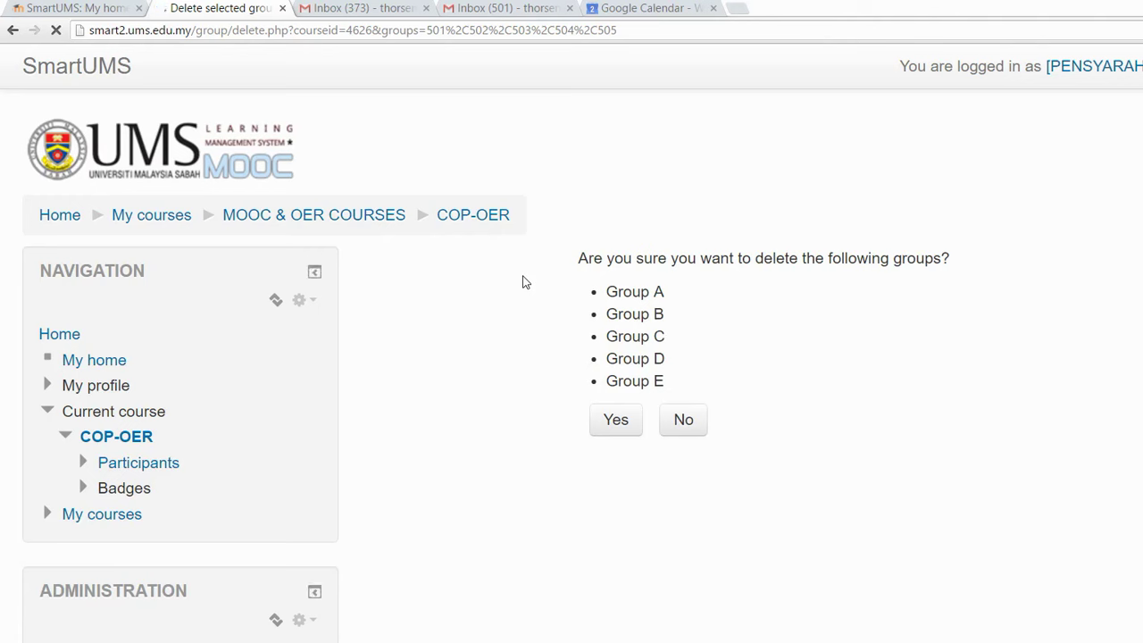
pyautogui.press('Tab')
pyautogui.press('Return')
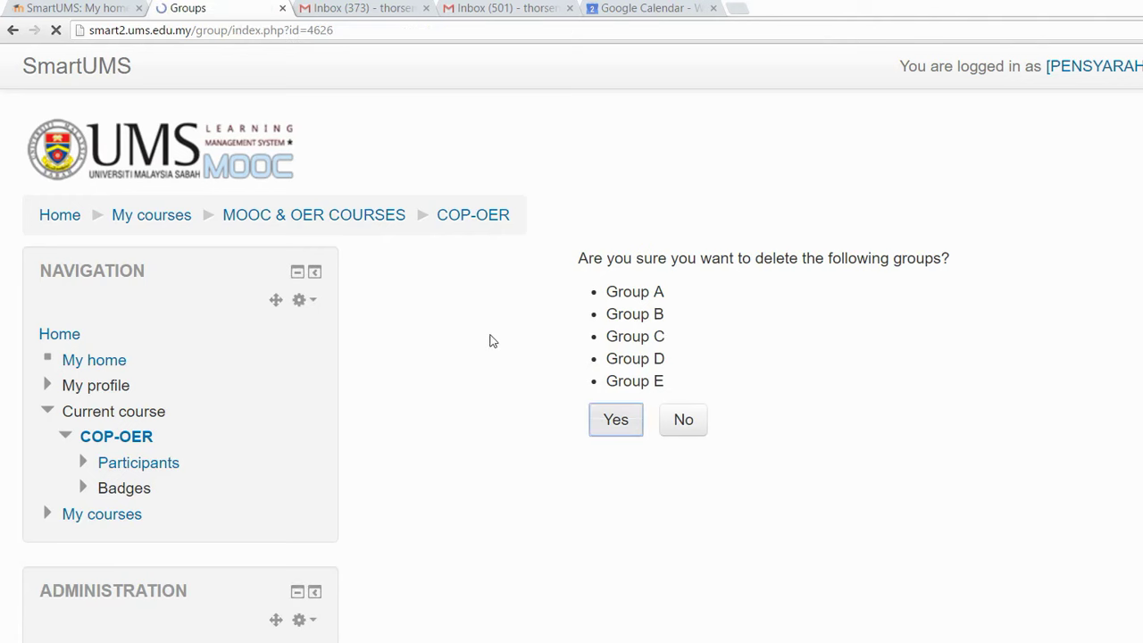
# - Create a new group manually with the name FSSA and save it
pyautogui.scroll(-3, 479, 344)
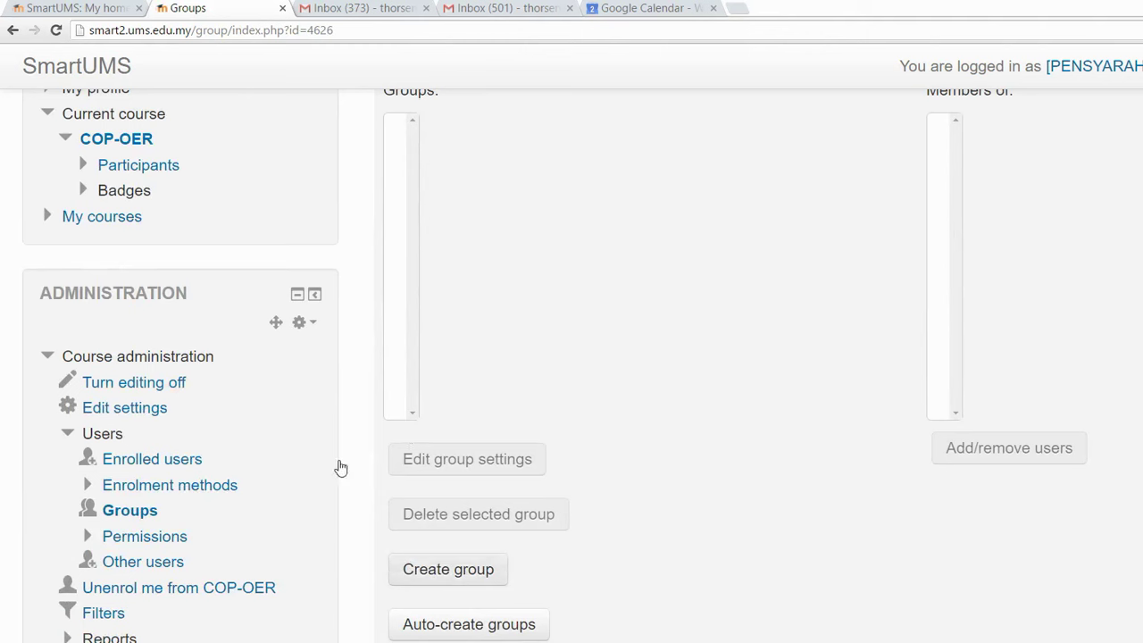
pyautogui.click(447, 569)
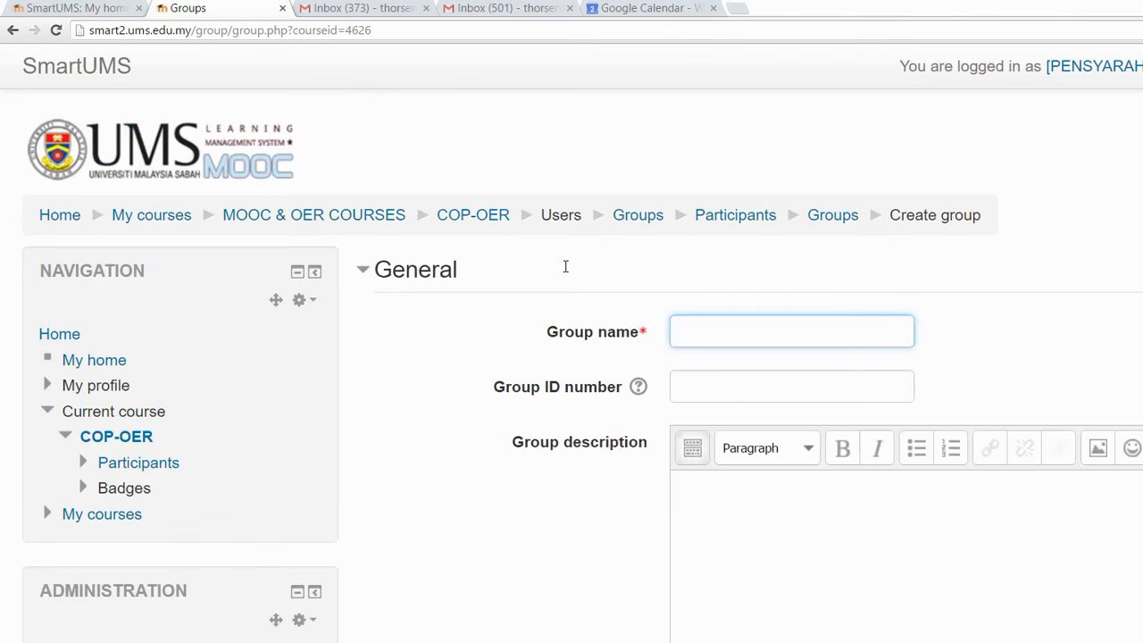
pyautogui.write('FSSA')
pyautogui.scroll(-5, 582, 395)
pyautogui.scroll(5, 581, 400)
pyautogui.hotkey('ctrl', 'a')
pyautogui.scroll(-5, 596, 409)
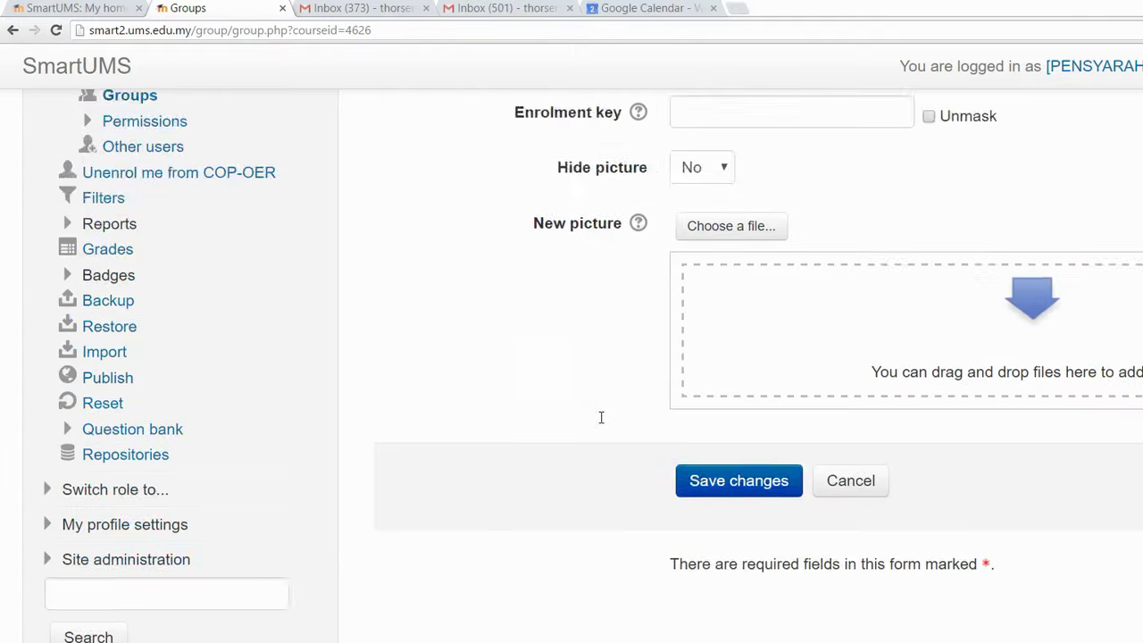
pyautogui.scroll(-1, 601, 417)
pyautogui.press('Return')
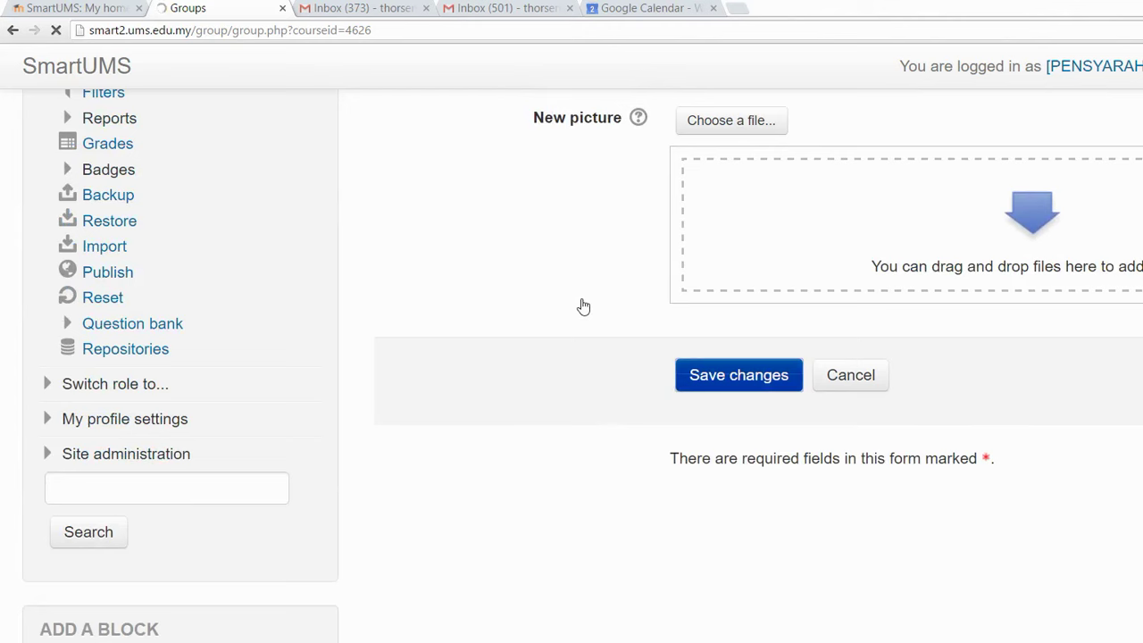
# - Create another group manually with the name PPIB and save it
pyautogui.scroll(-1, 372, 321)
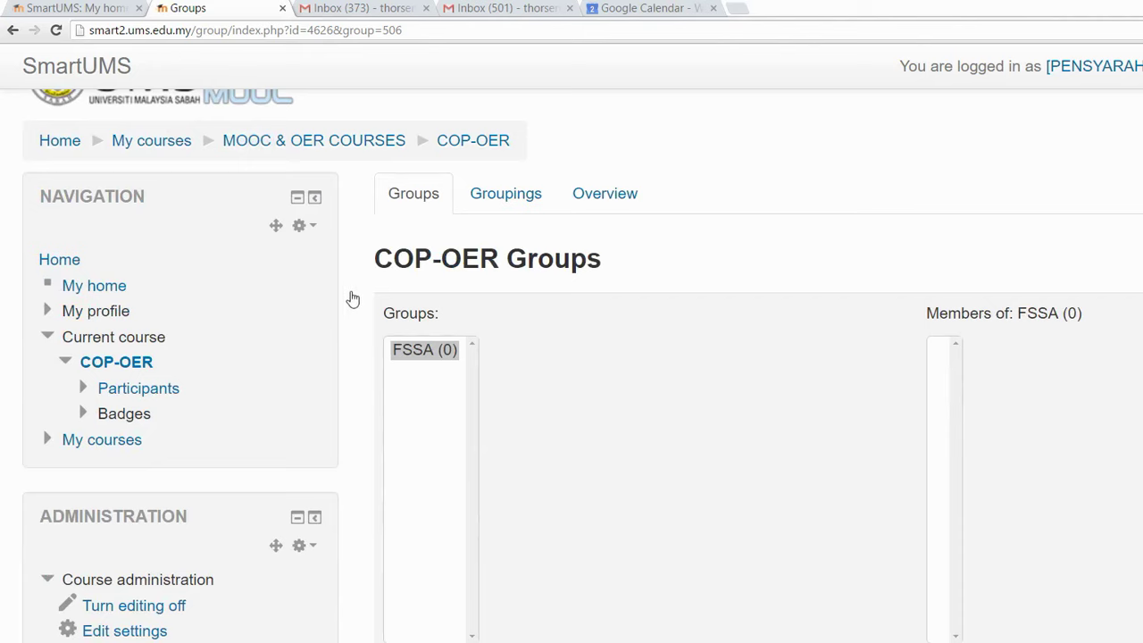
pyautogui.scroll(-2, 497, 381)
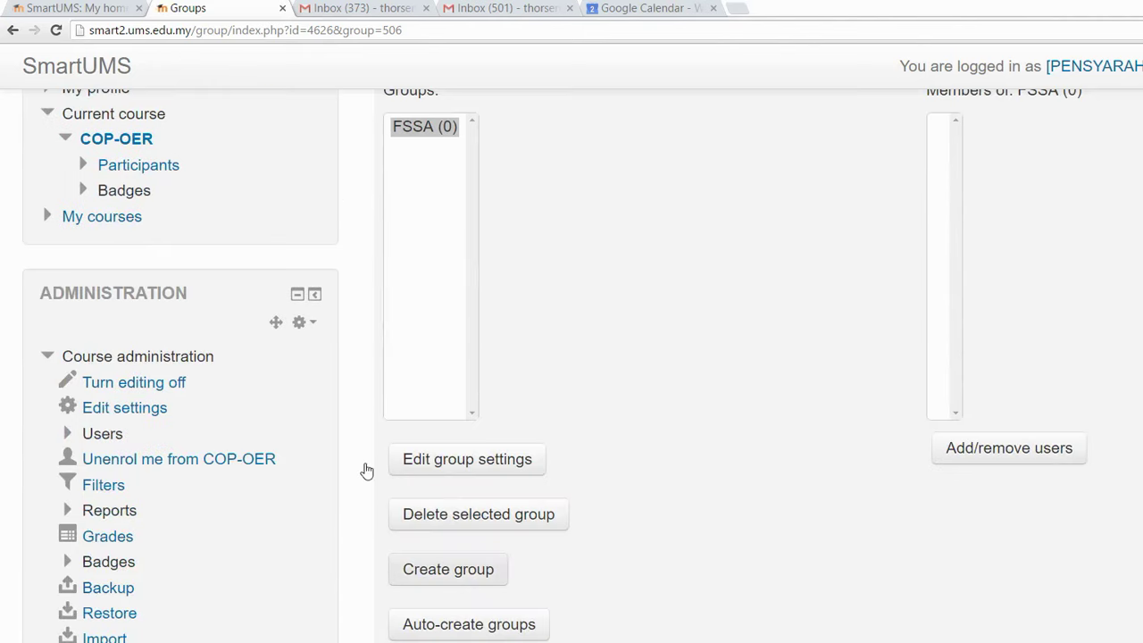
pyautogui.click(449, 569)
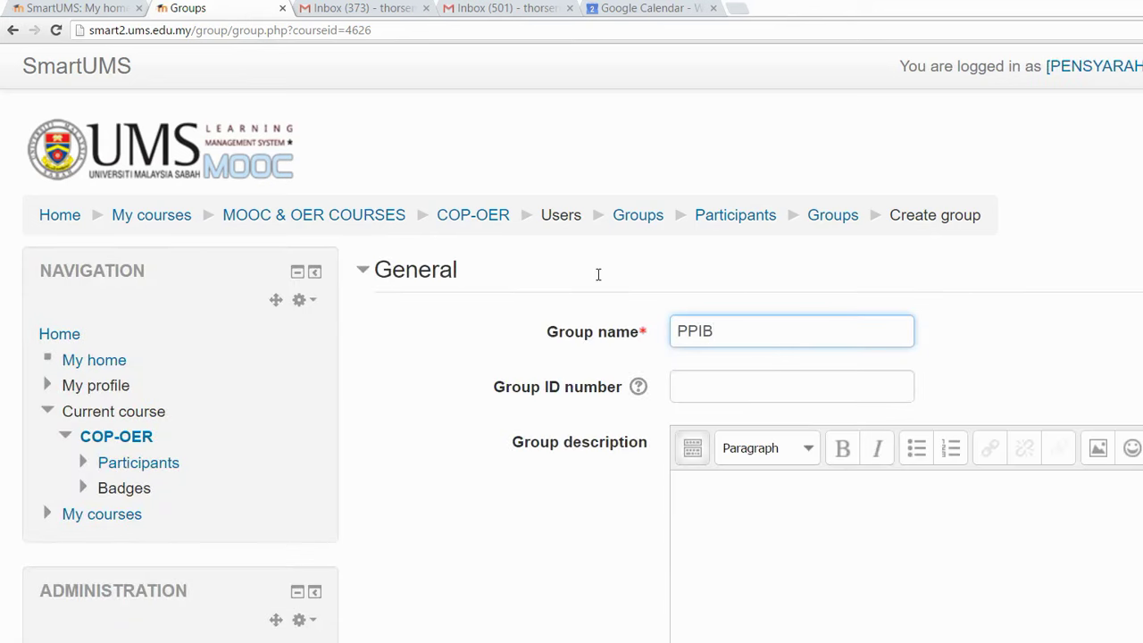
pyautogui.scroll(-6, 494, 346)
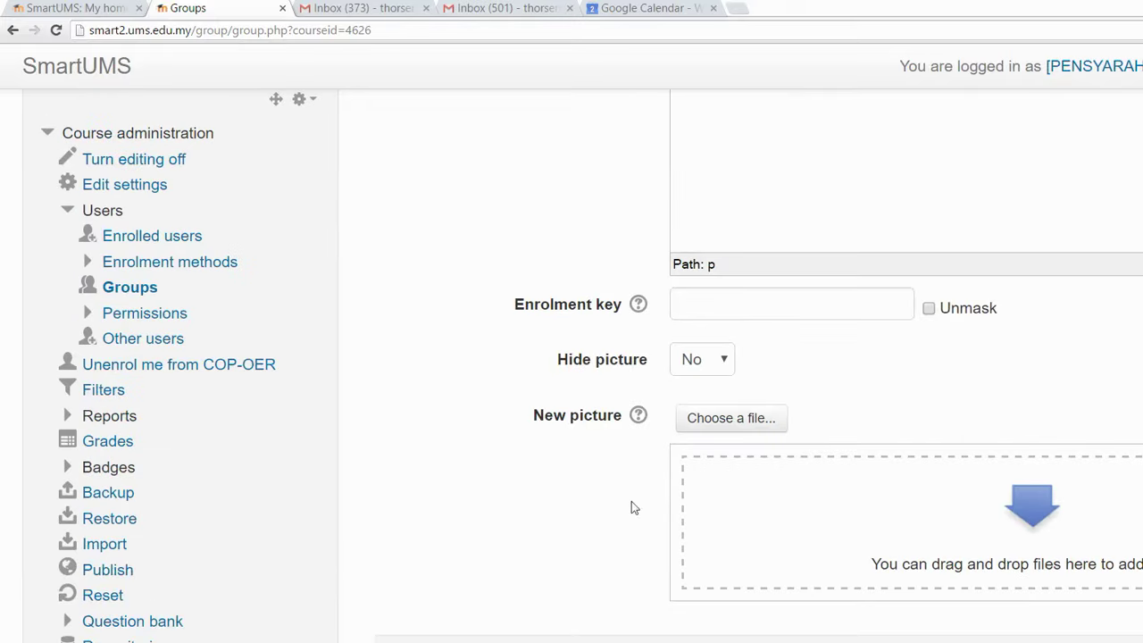
pyautogui.click(593, 546)
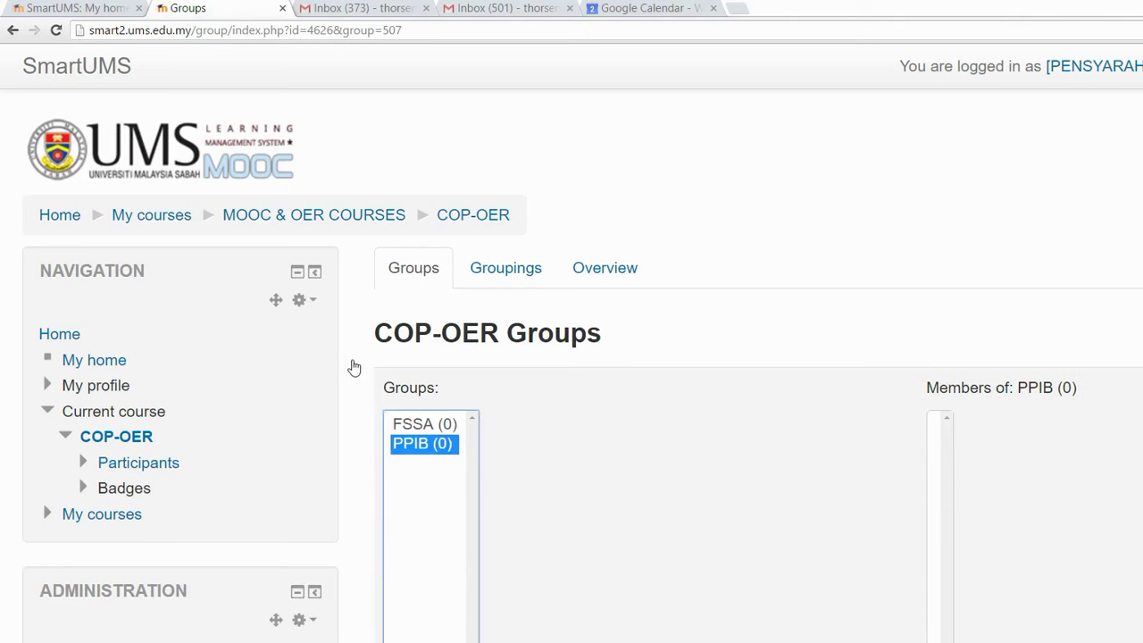
# - Open the membership of the FSSA group and add one student from the potential members
pyautogui.press('Up')
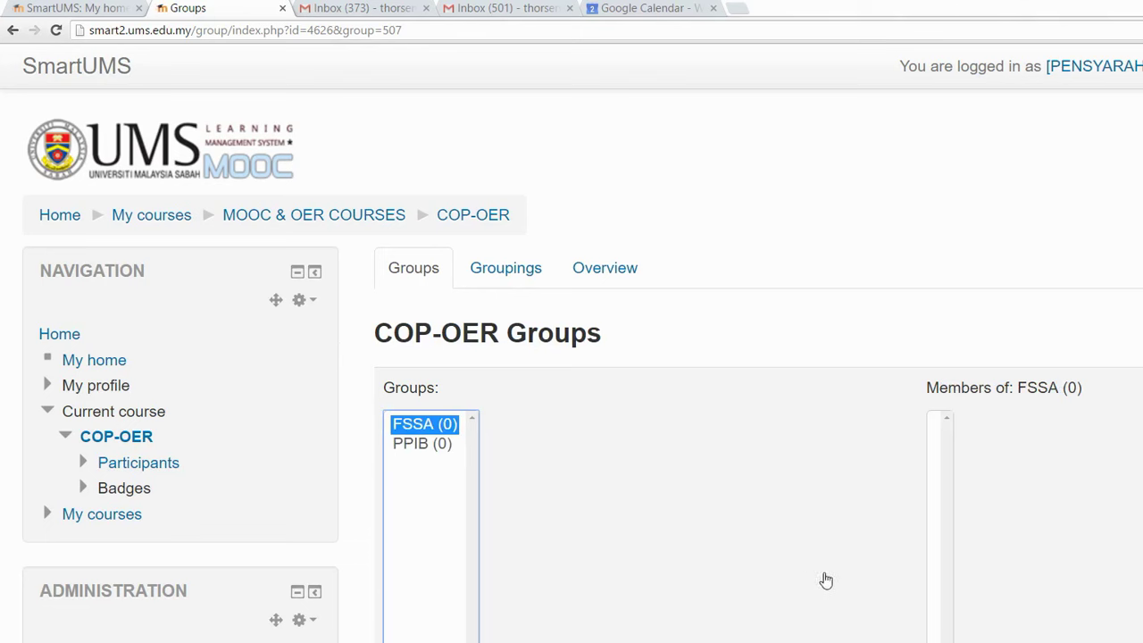
pyautogui.click(897, 581)
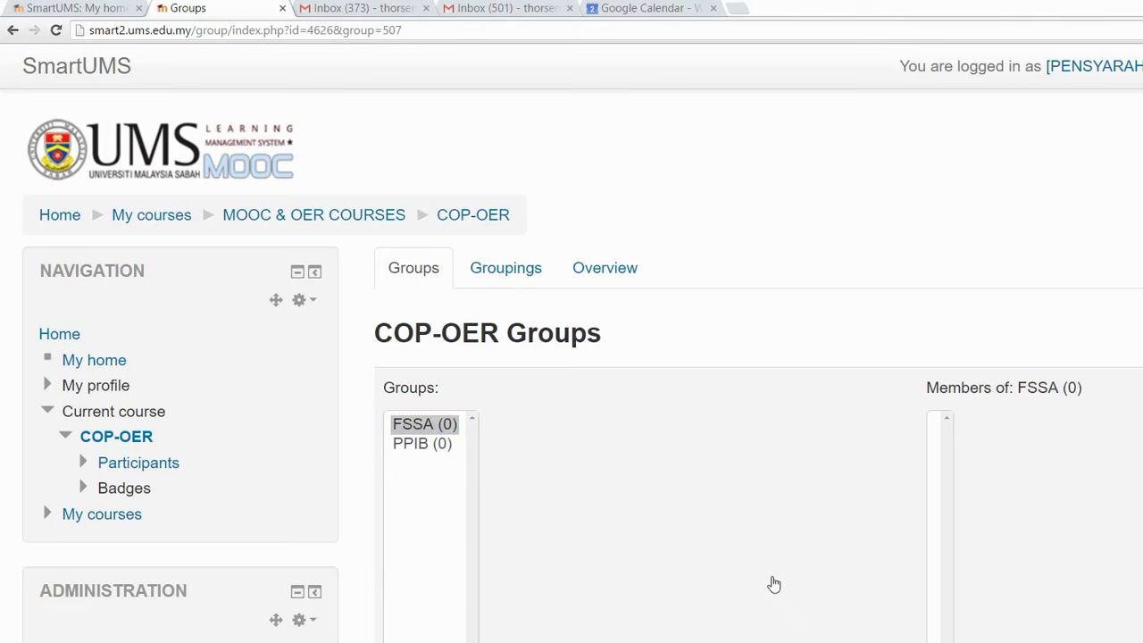
pyautogui.click(814, 581)
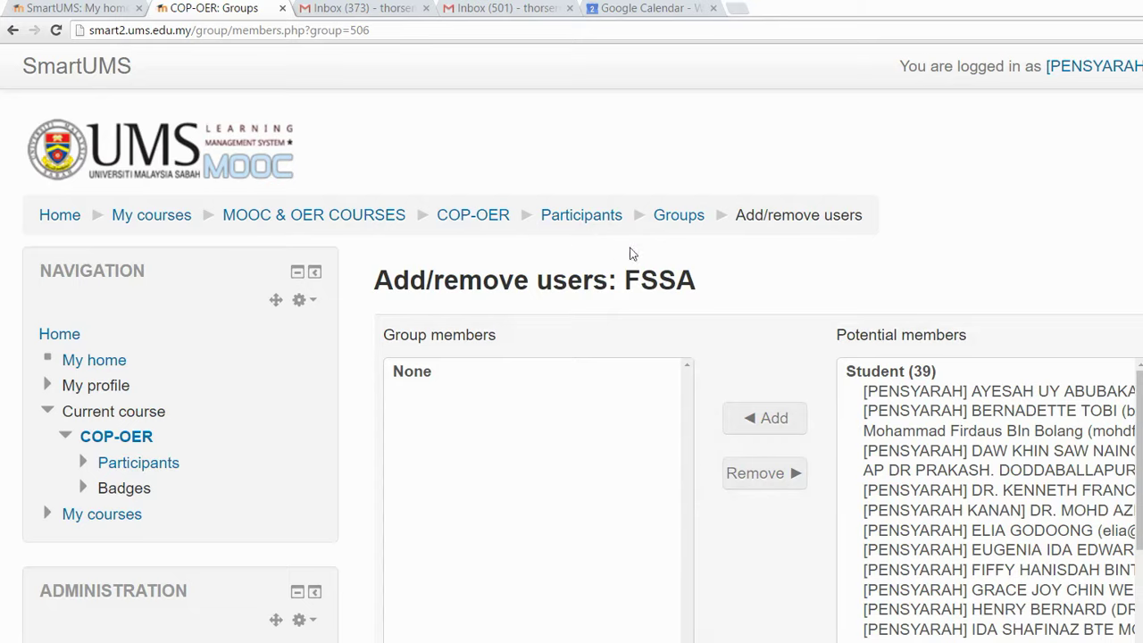
pyautogui.scroll(-4, 848, 286)
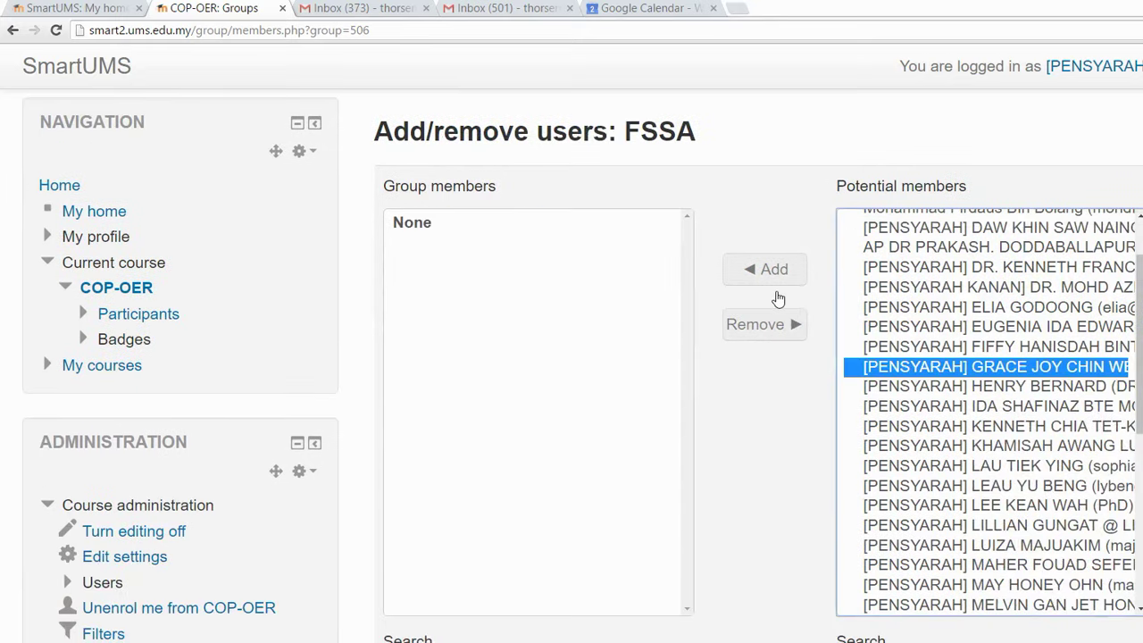
pyautogui.click(750, 272)
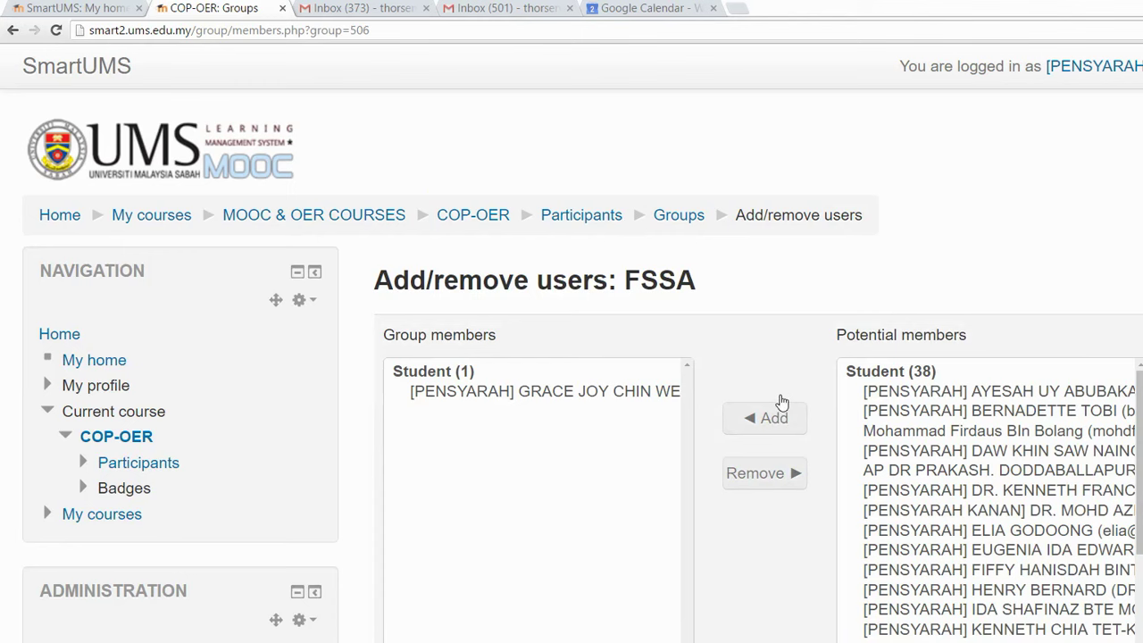
# - Add five more students from the potential members to FSSA together, and return to the groups overview
pyautogui.click(992, 490)
pyautogui.keyDown('ctrl'); pyautogui.click(991, 531); pyautogui.keyUp('ctrl')
pyautogui.keyDown('ctrl'); pyautogui.click(992, 609); pyautogui.keyUp('ctrl')
pyautogui.keyDown('ctrl'); pyautogui.click(992, 641); pyautogui.keyUp('ctrl')
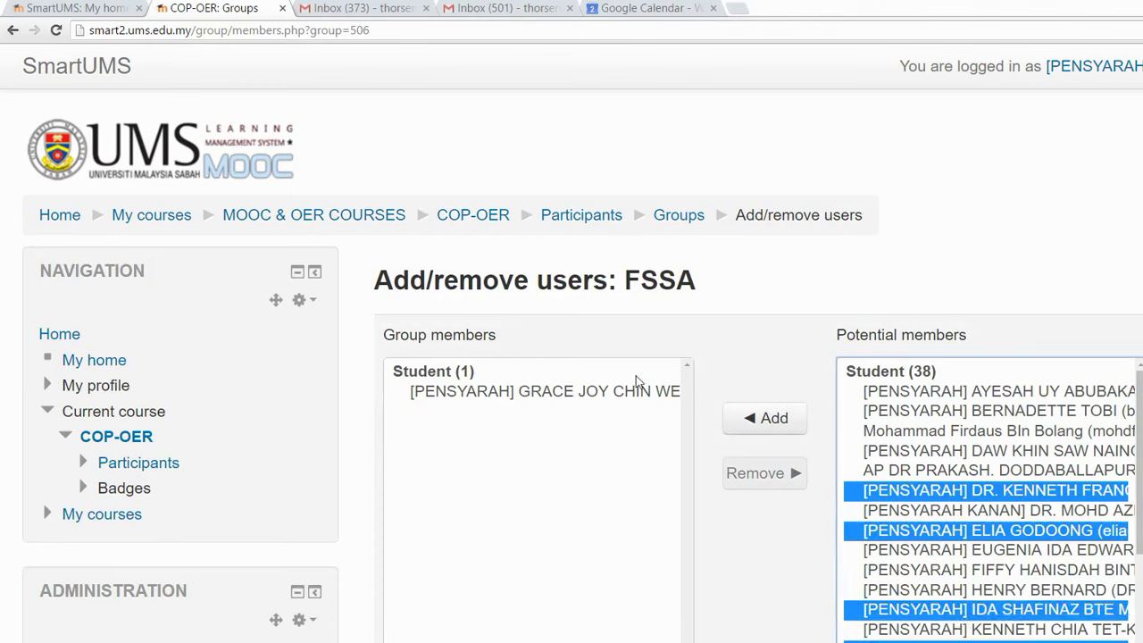
pyautogui.click(758, 420)
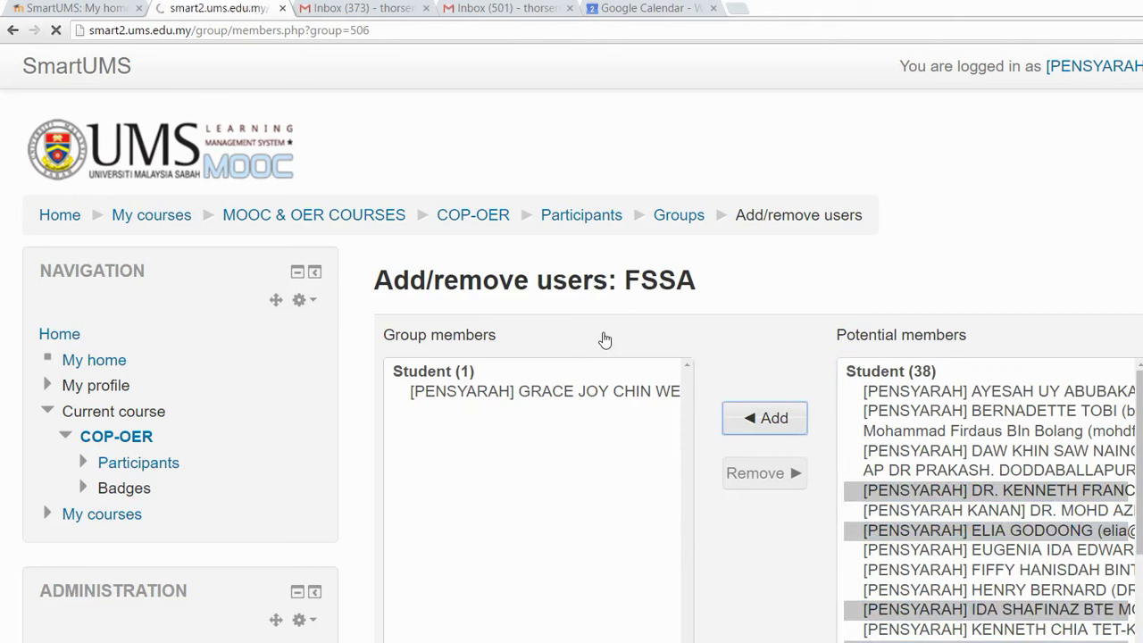
pyautogui.scroll(-1, 585, 378)
pyautogui.scroll(-6, 586, 379)
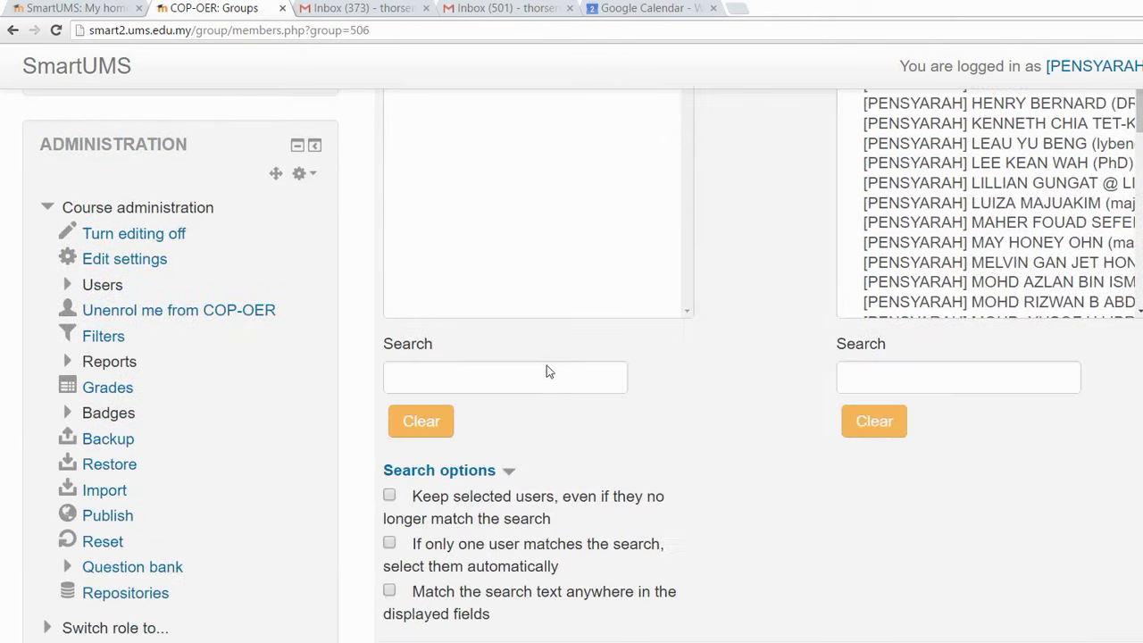
pyautogui.scroll(7, 354, 426)
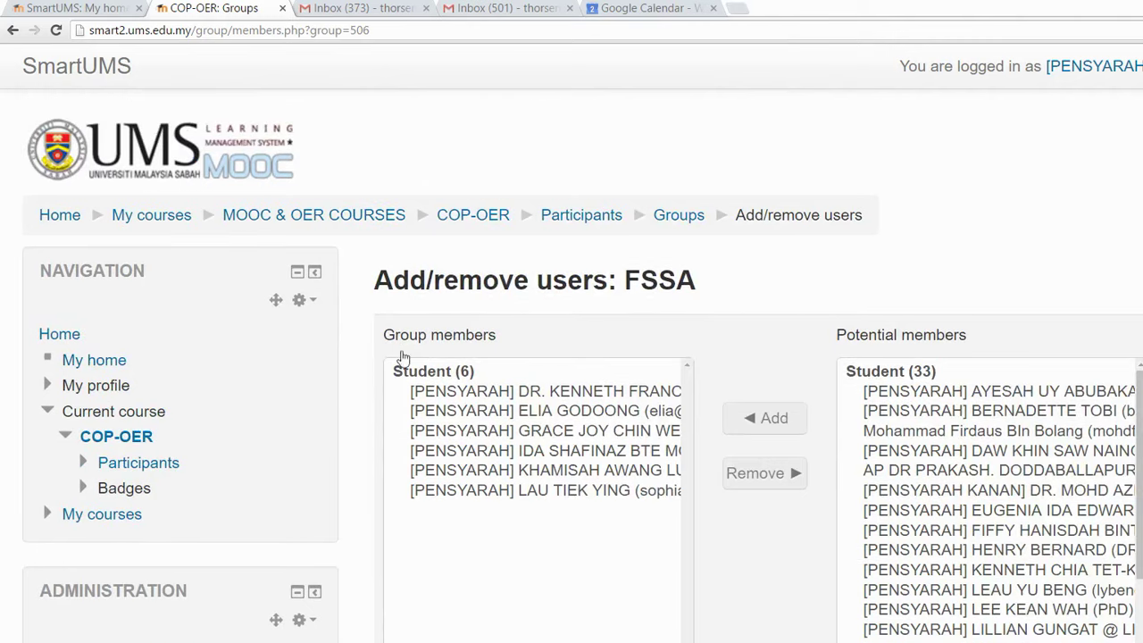
pyautogui.scroll(-7, 396, 490)
pyautogui.click(454, 522)
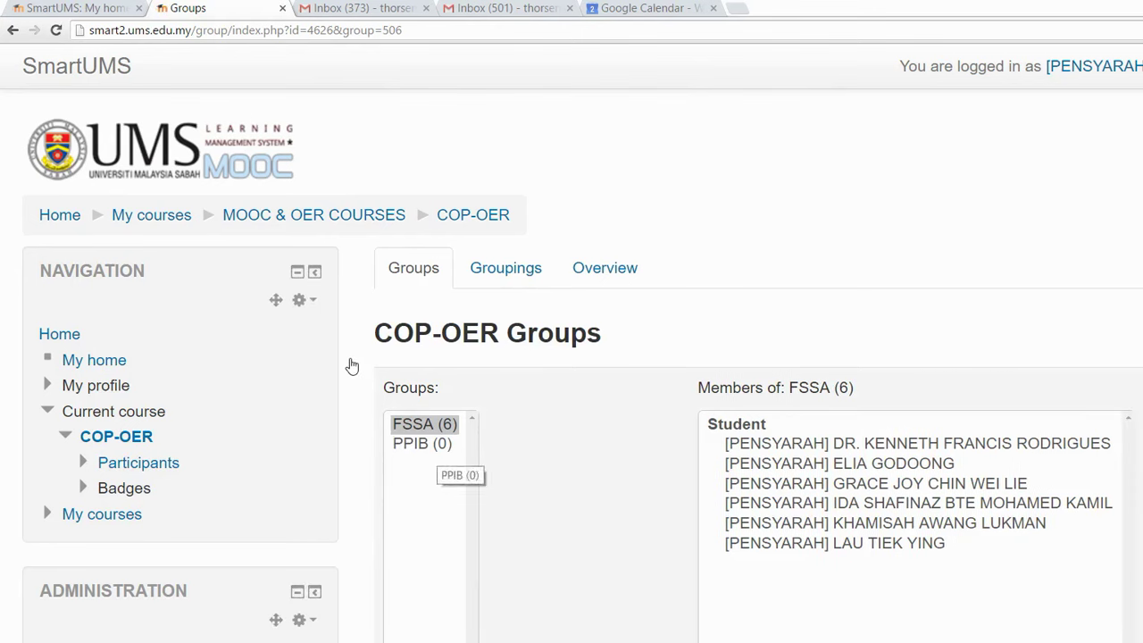
# - Add six consecutive students from the potential members to the PPIB group and return to the groups overview
pyautogui.click(436, 445)
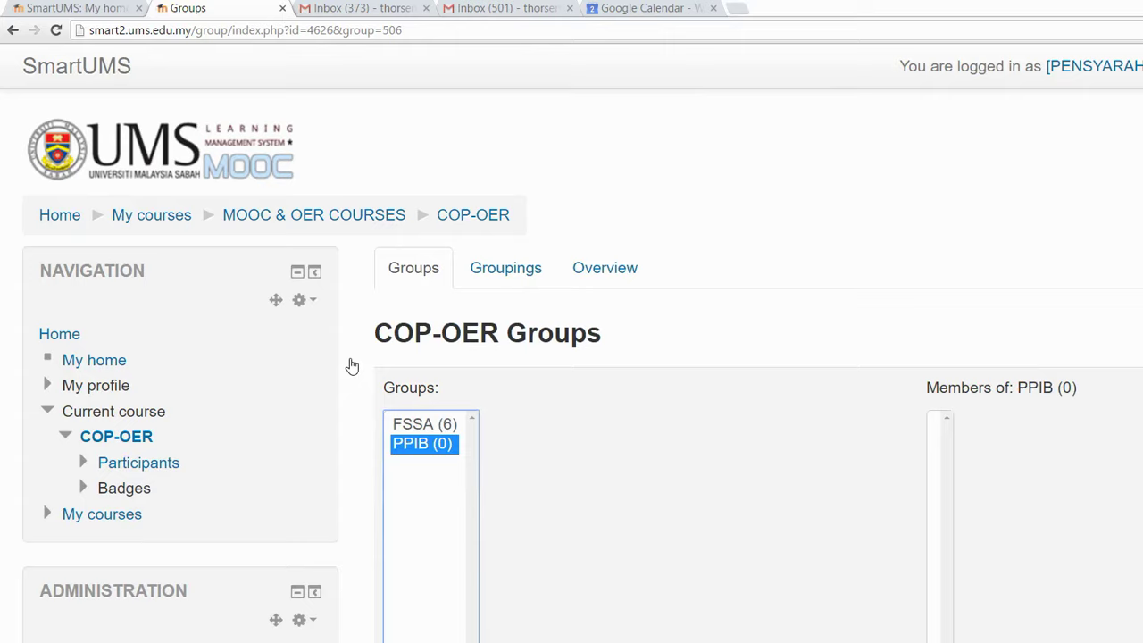
pyautogui.scroll(-1, 1000, 478)
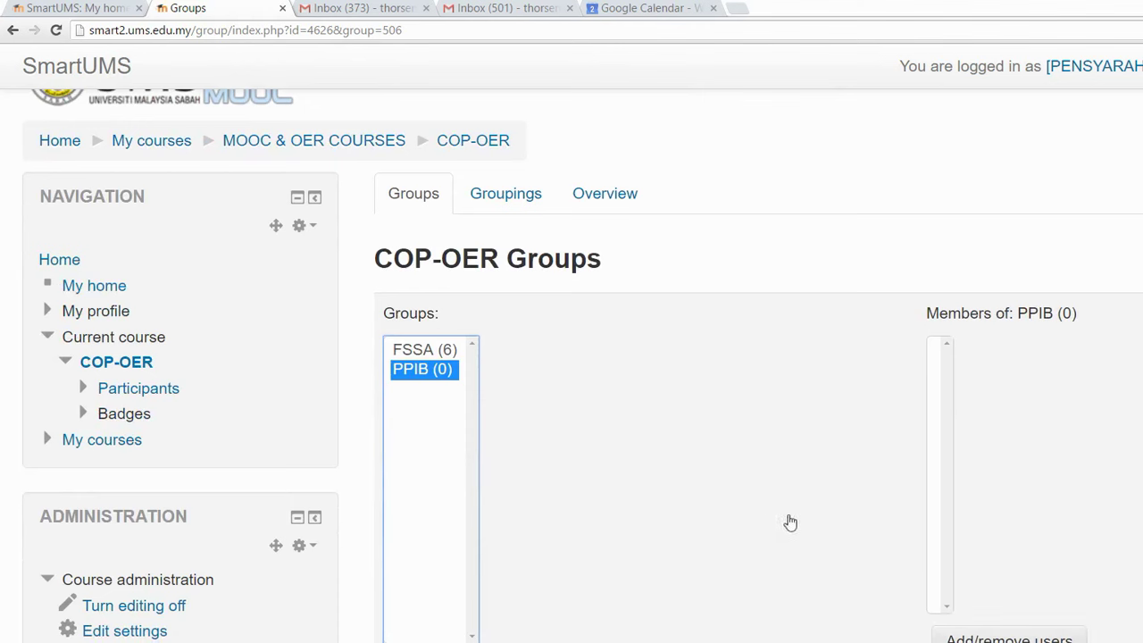
pyautogui.click(824, 521)
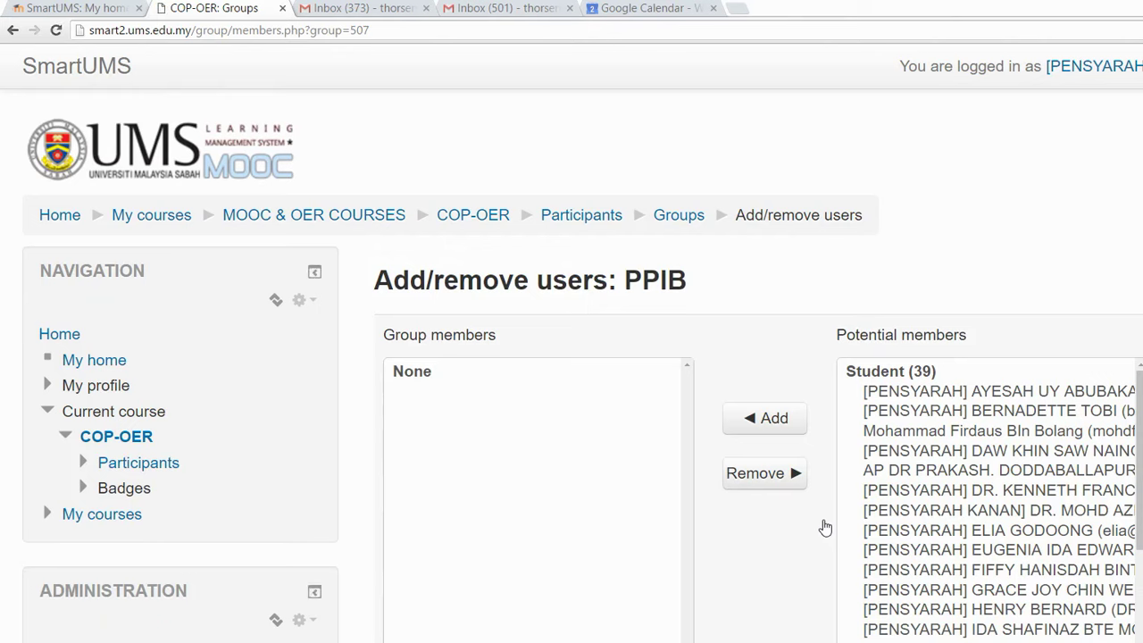
pyautogui.scroll(-2, 1018, 560)
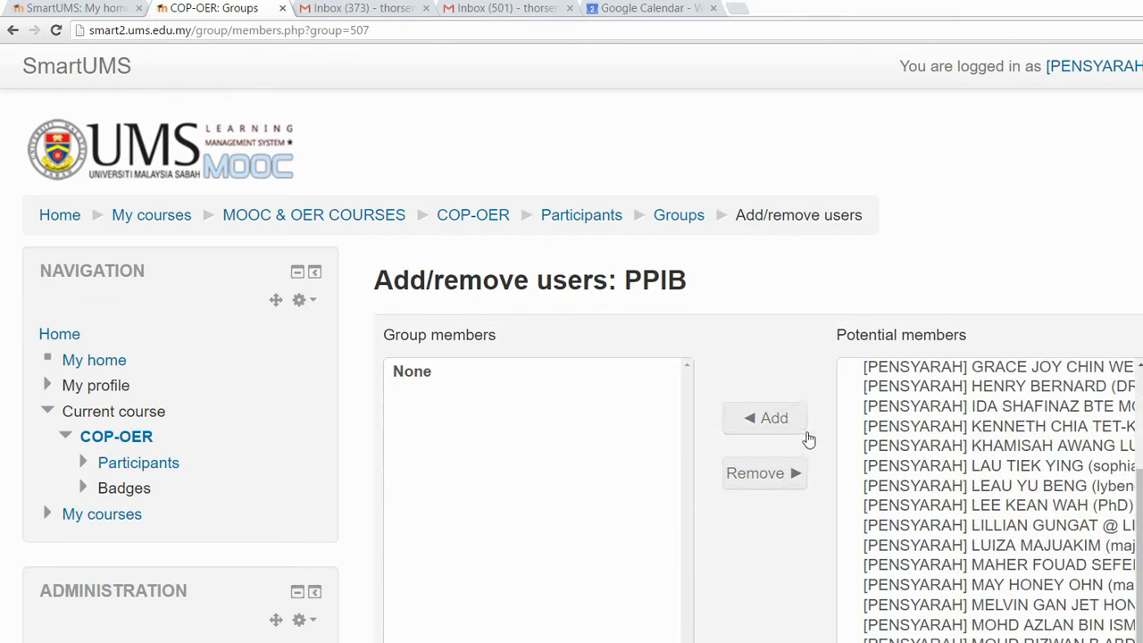
pyautogui.click(1009, 545)
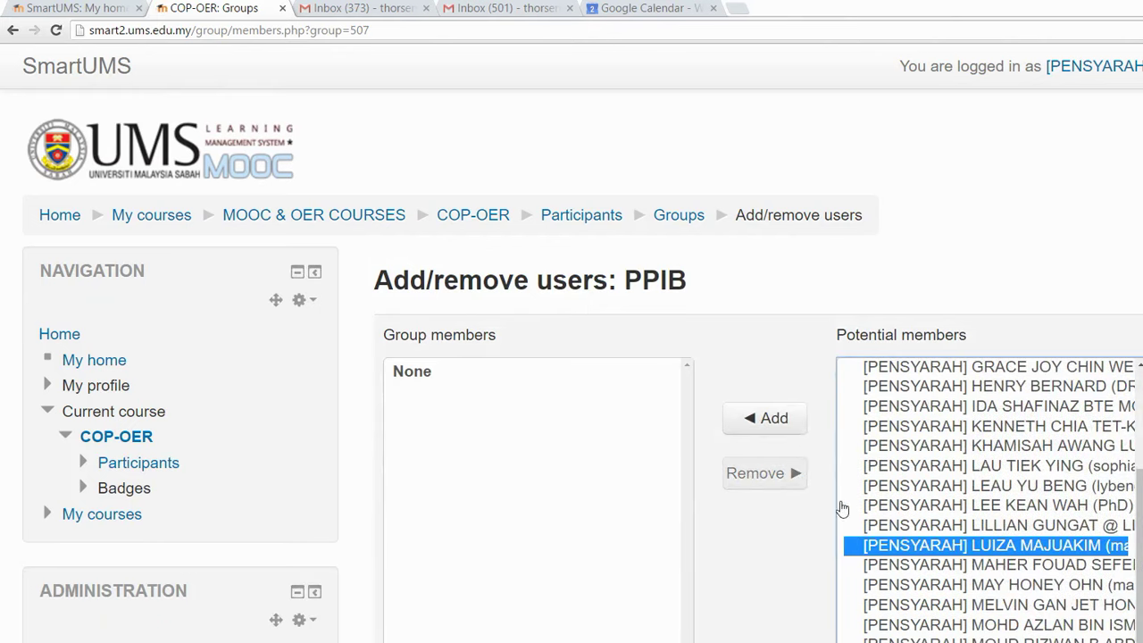
pyautogui.click(1047, 626)
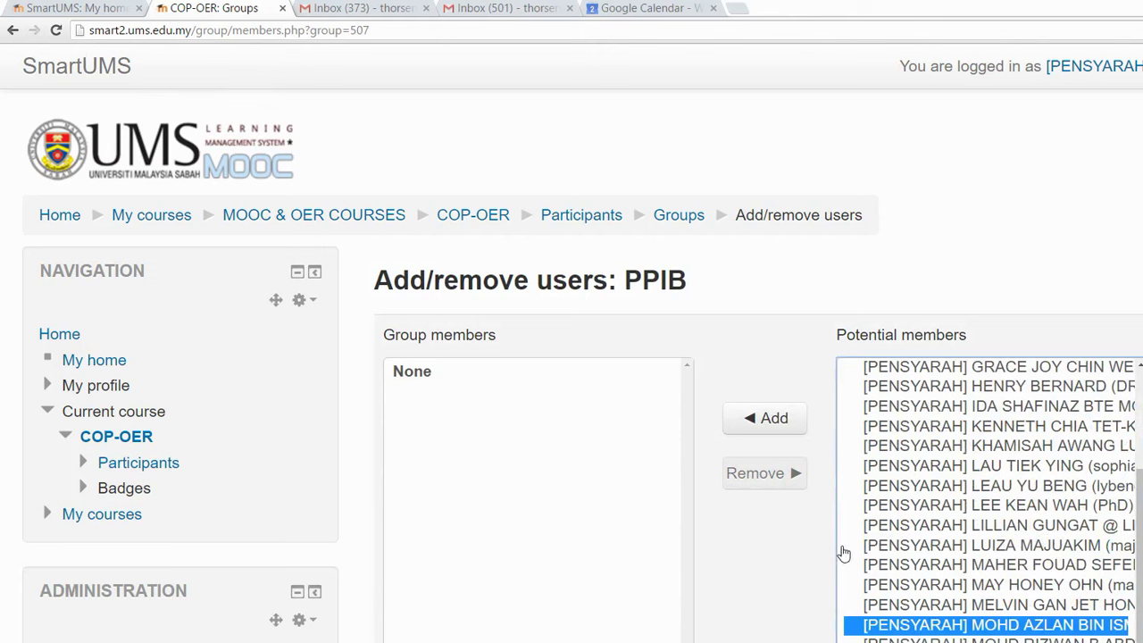
pyautogui.hotkey('shift', 'Down')
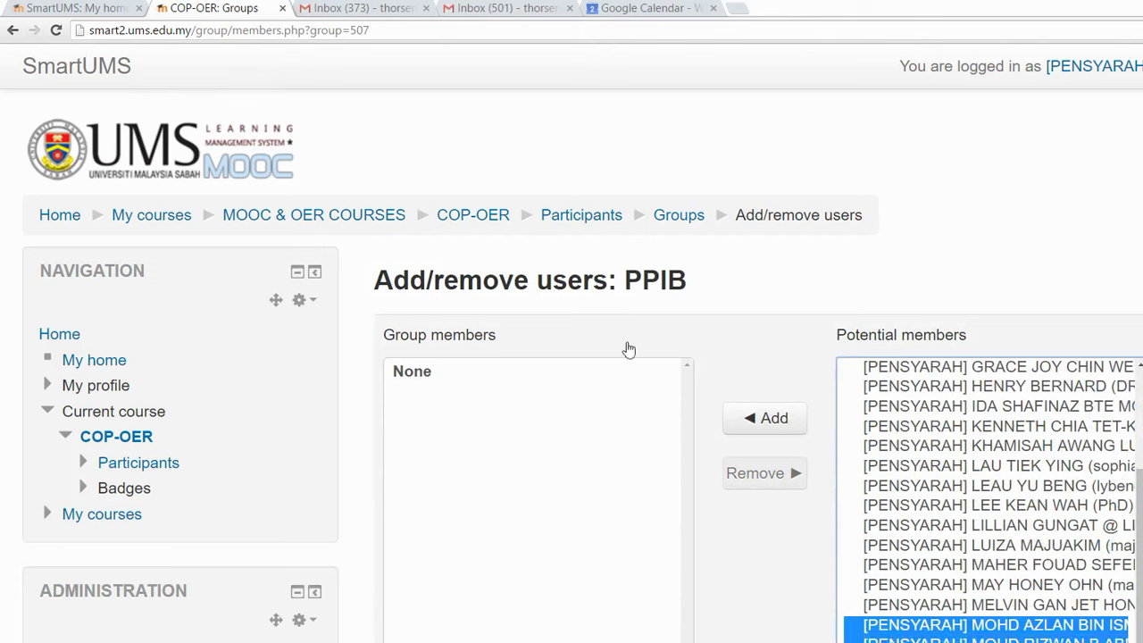
pyautogui.click(783, 429)
pyautogui.press('Return')
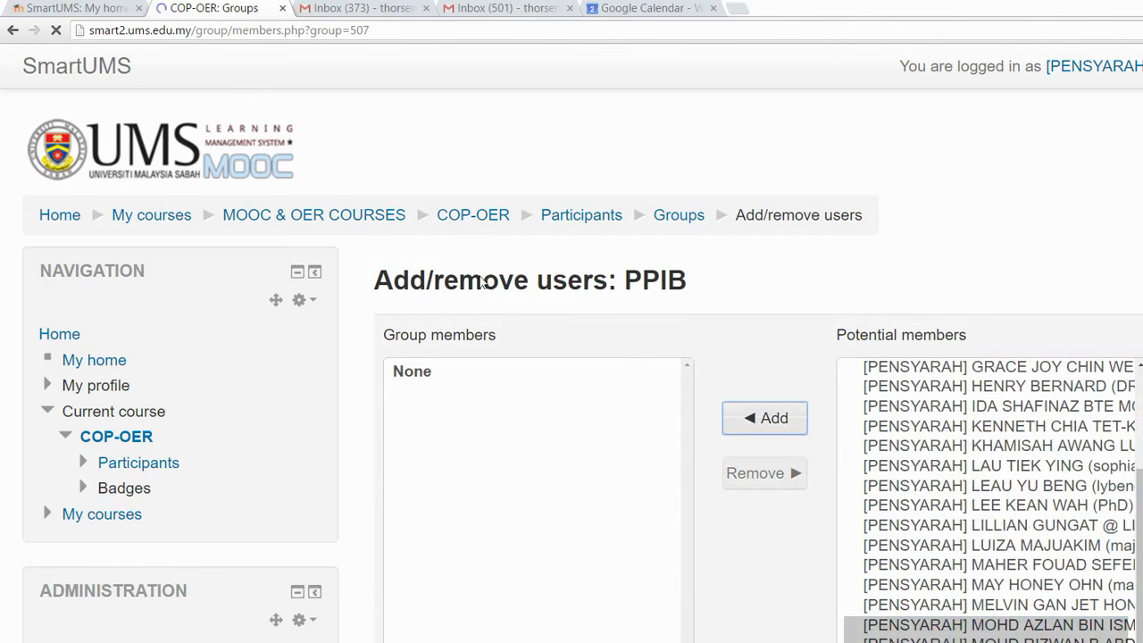
pyautogui.scroll(-6, 460, 375)
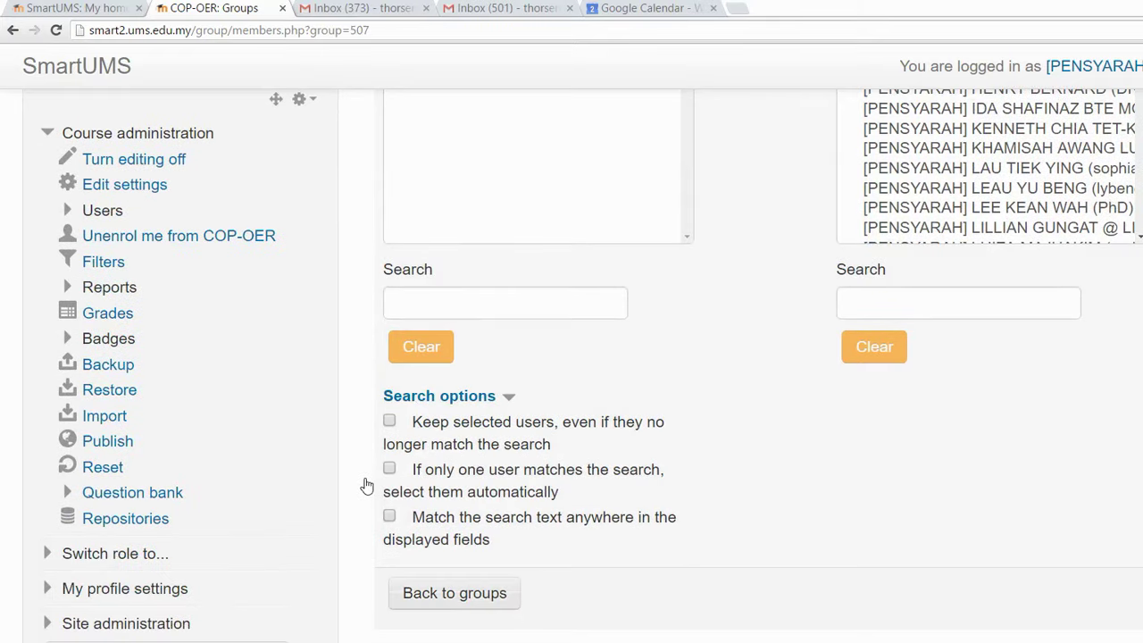
pyautogui.click(455, 593)
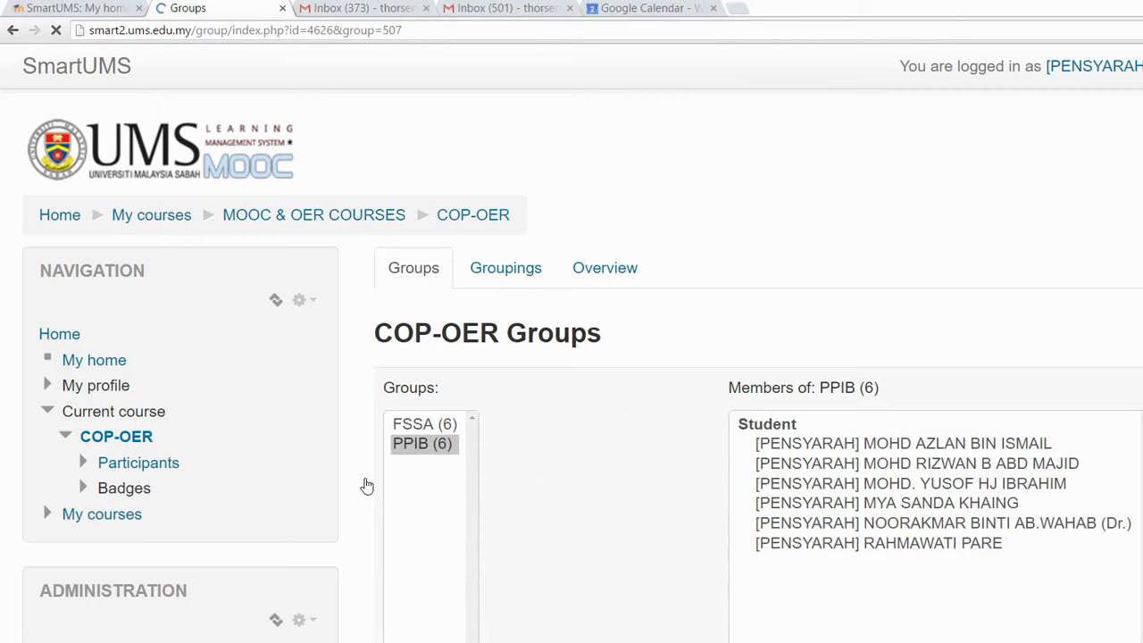
# - Compare the member lists of the FSSA and PPIB groups and look over the group management options
pyautogui.click(425, 424)
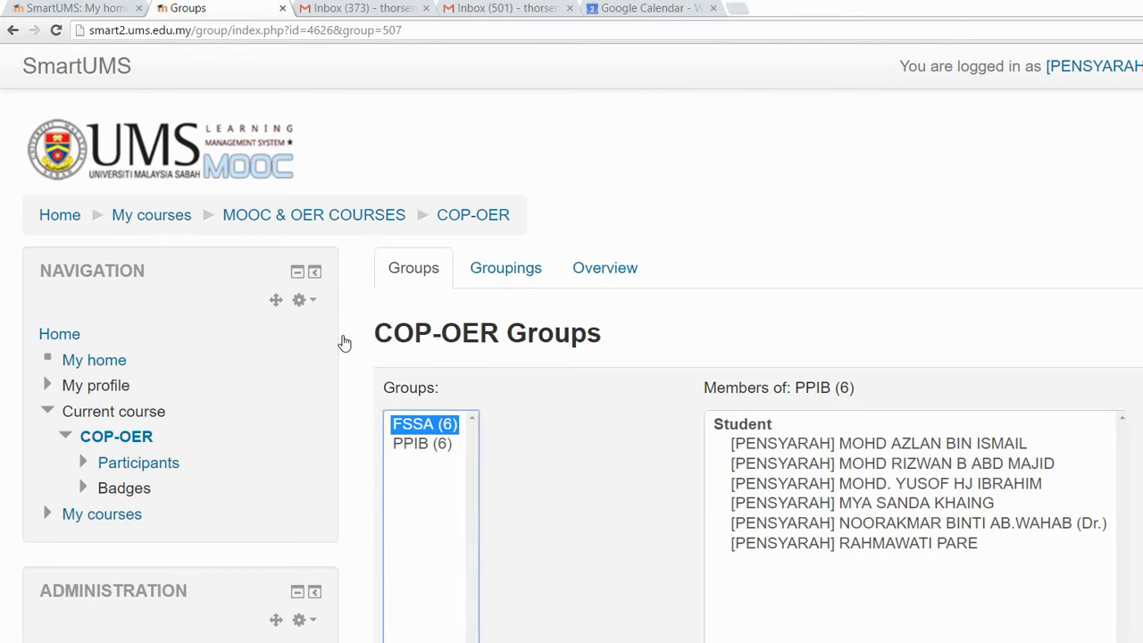
pyautogui.press('Down')
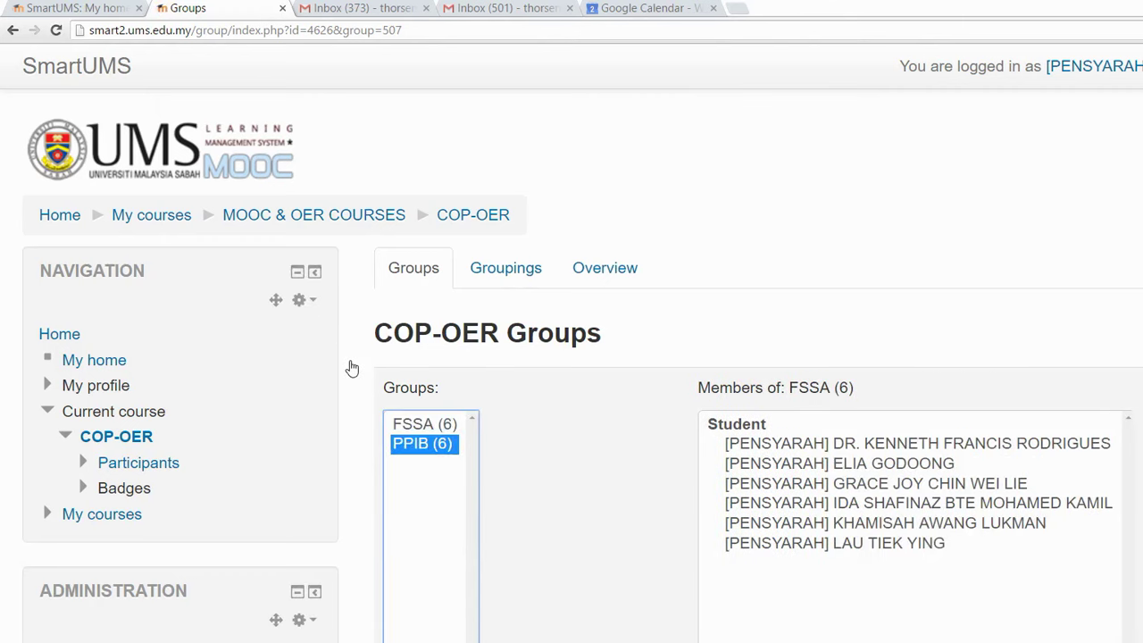
pyautogui.press('Up')
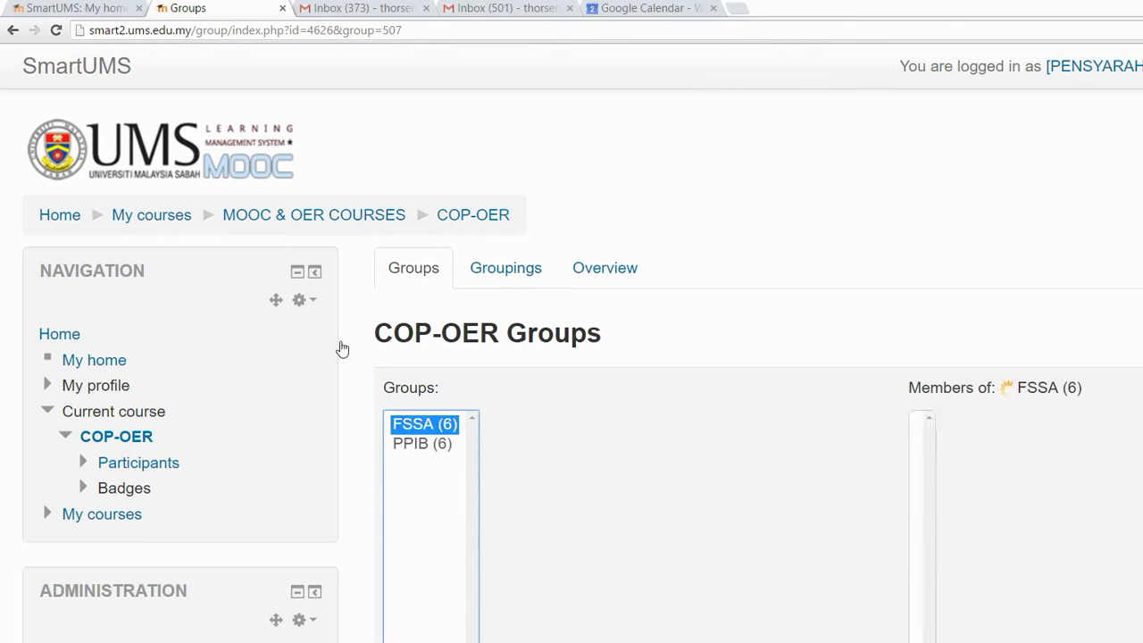
pyautogui.press('Down')
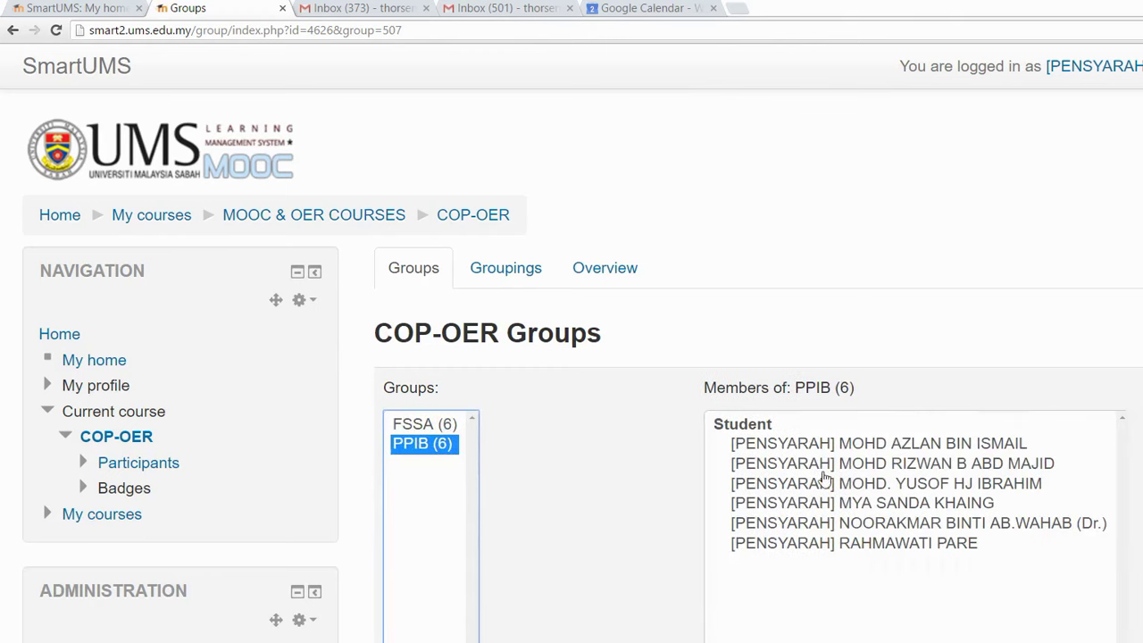
pyautogui.scroll(-3, 880, 460)
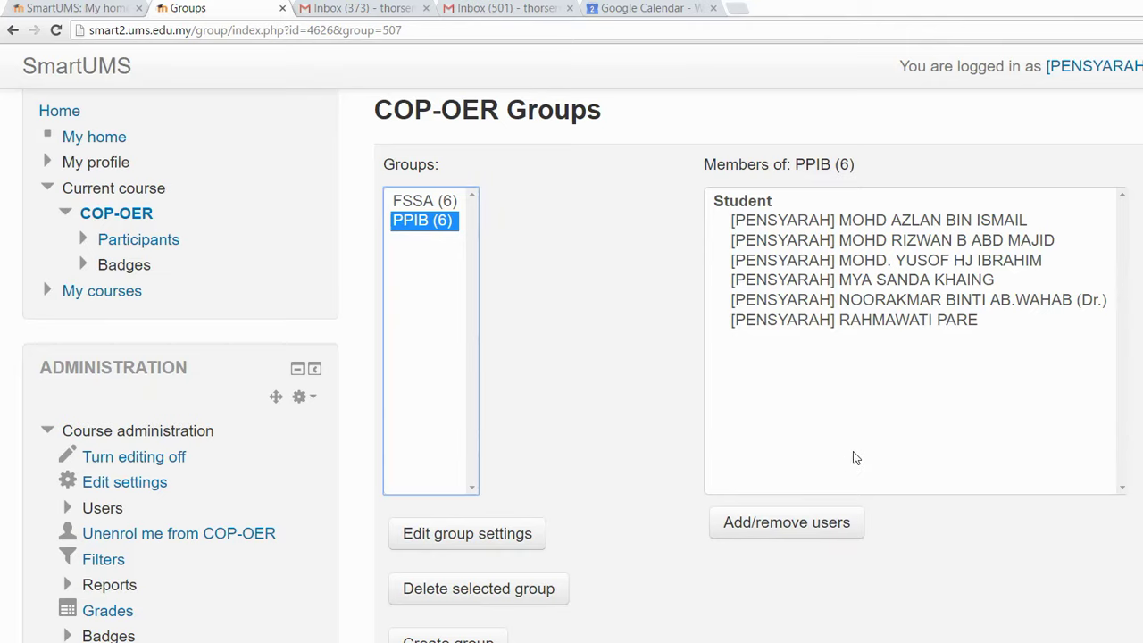
pyautogui.scroll(2, 854, 453)
pyautogui.scroll(-4, 854, 454)
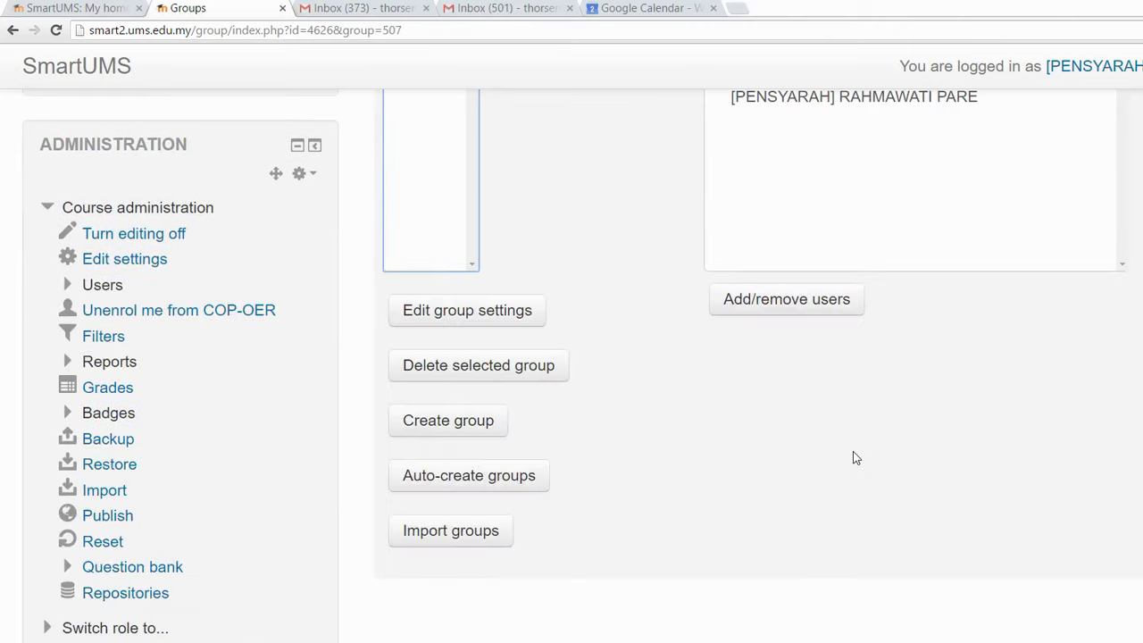